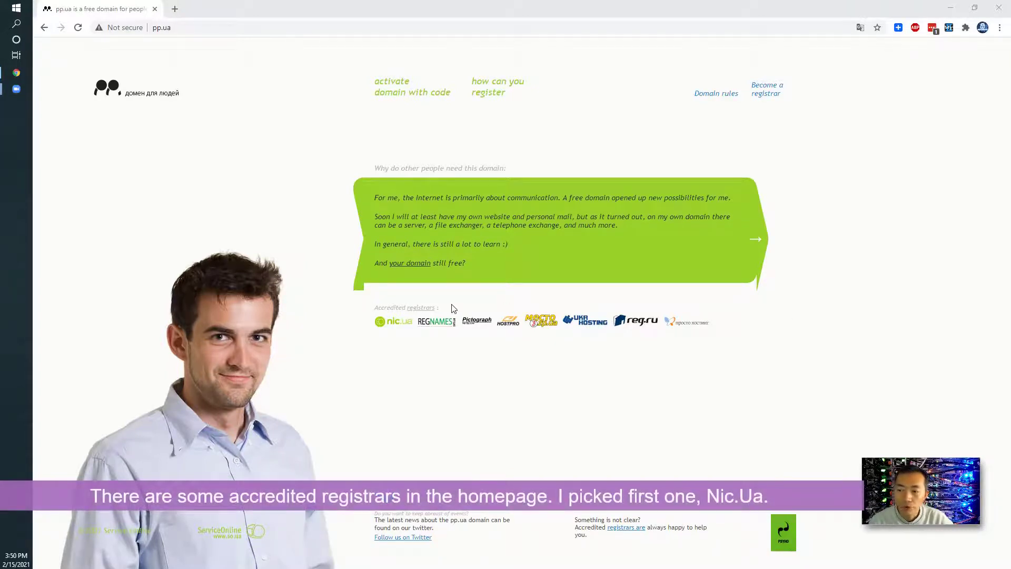
# Open NIC.UA in a new tab and find the Free domain pp.ua offer under Domains.
pyautogui.click(399, 322)
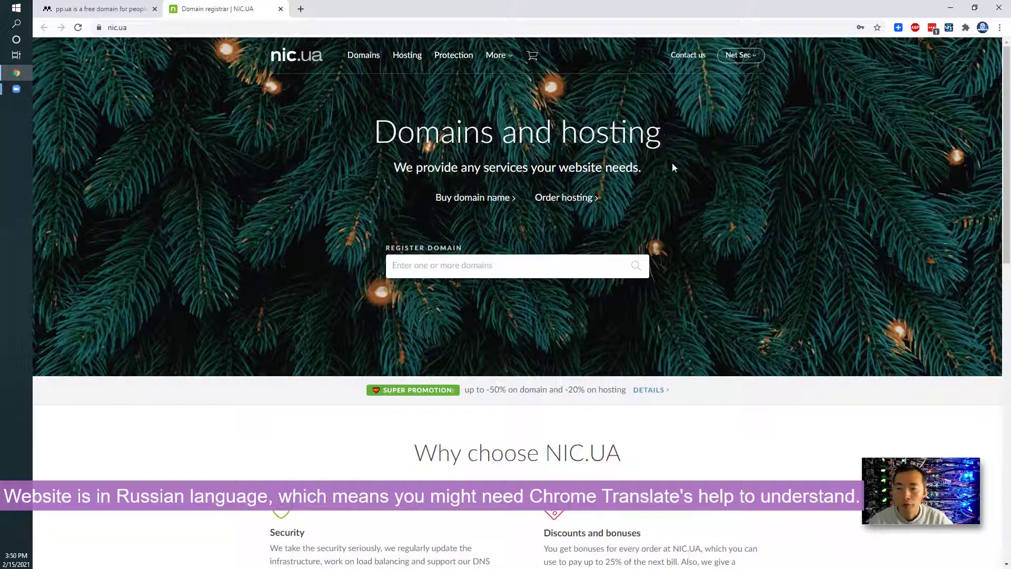
pyautogui.click(369, 62)
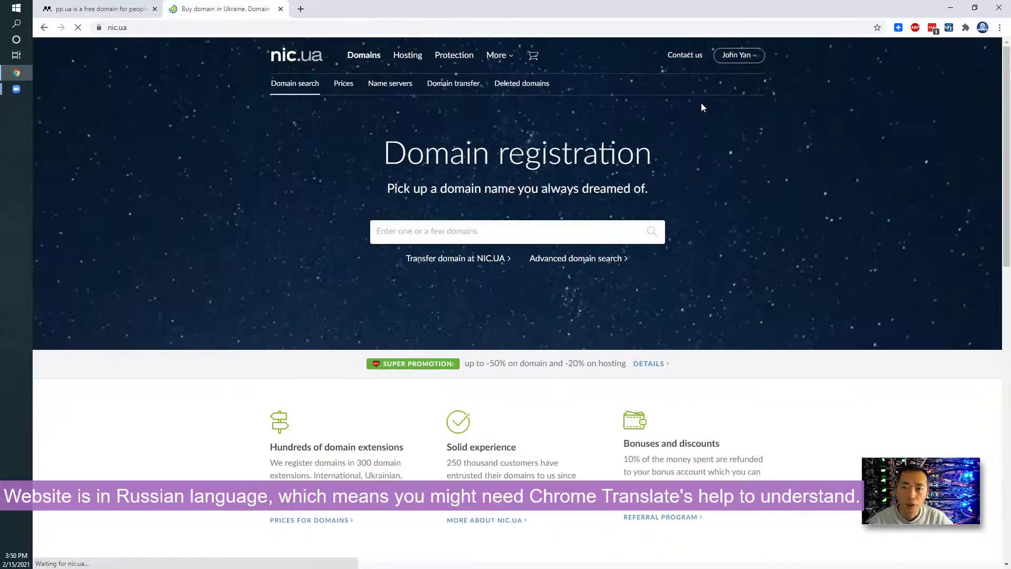
pyautogui.scroll(-5, 709, 150)
pyautogui.scroll(-8, 722, 223)
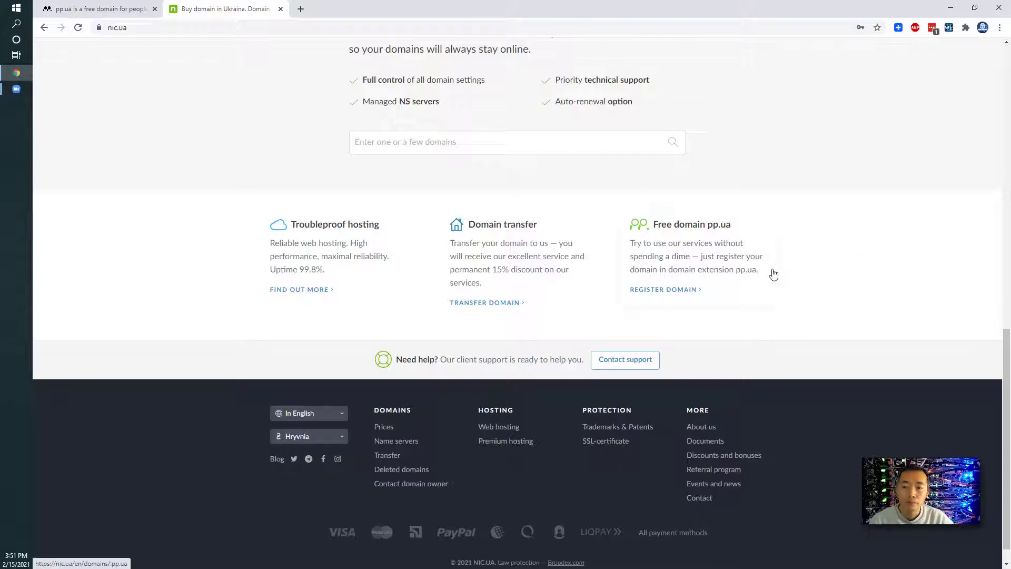
pyautogui.scroll(1, 684, 292)
# Open the free pp.ua registration page and scroll through the zone's rules.
pyautogui.click(669, 298)
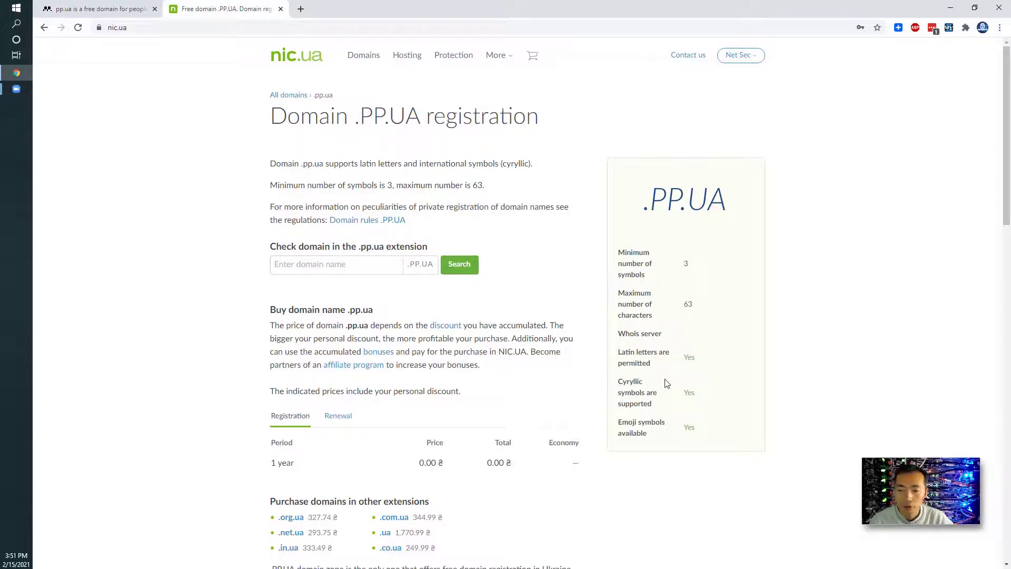
pyautogui.scroll(-1, 635, 389)
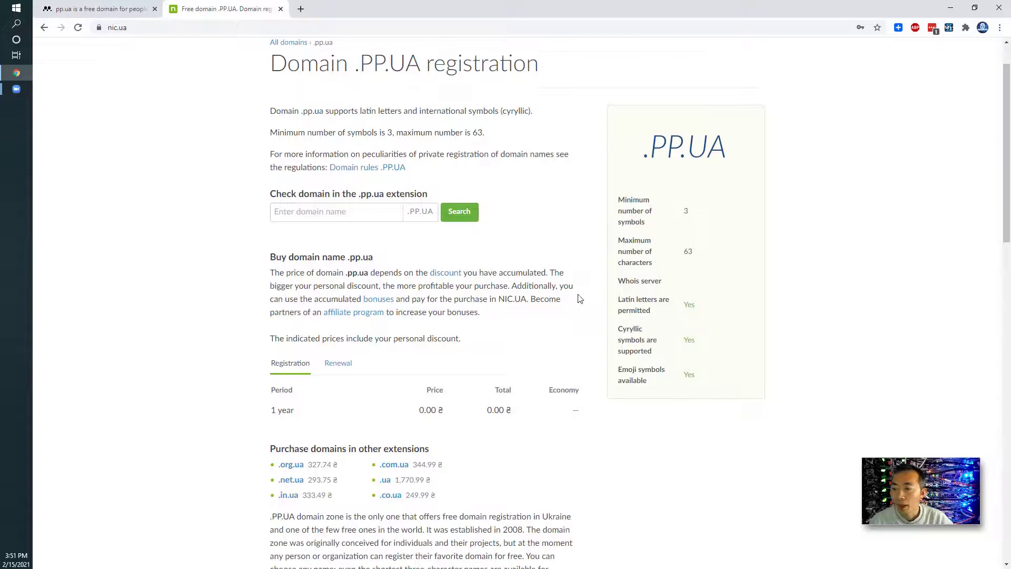
pyautogui.scroll(-2, 556, 348)
pyautogui.scroll(-5, 556, 348)
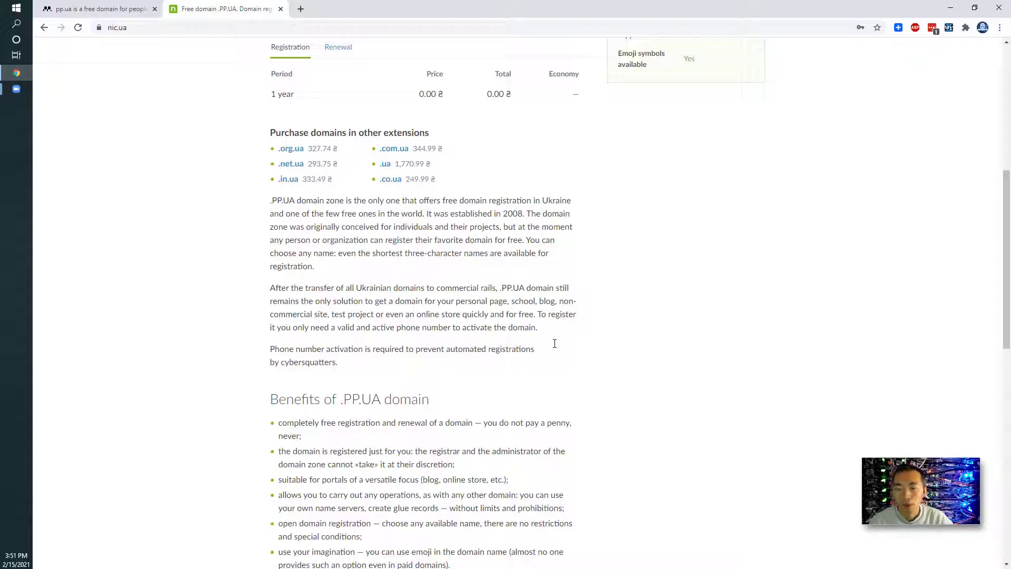
pyautogui.scroll(-3, 555, 345)
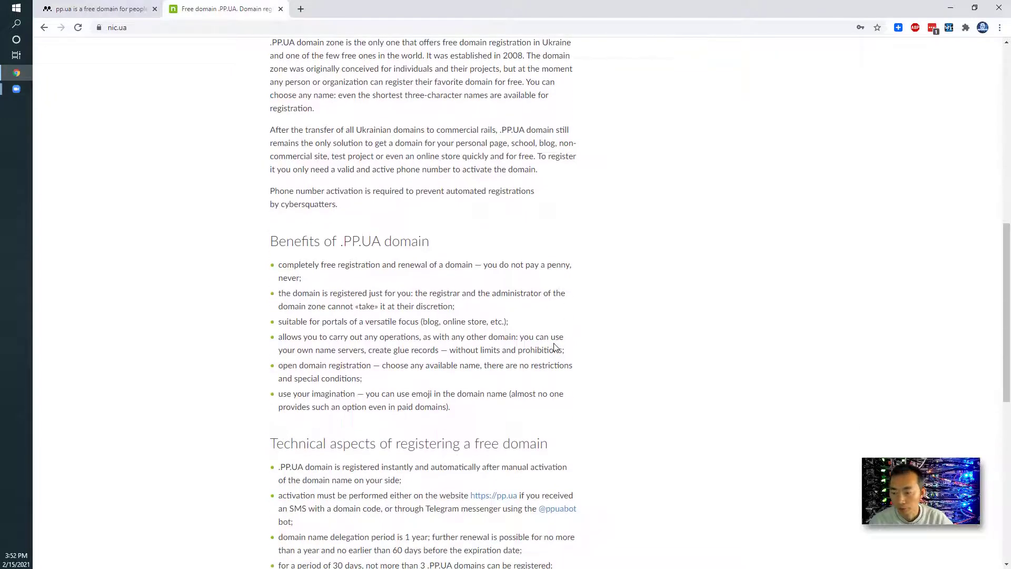
pyautogui.scroll(-1, 554, 347)
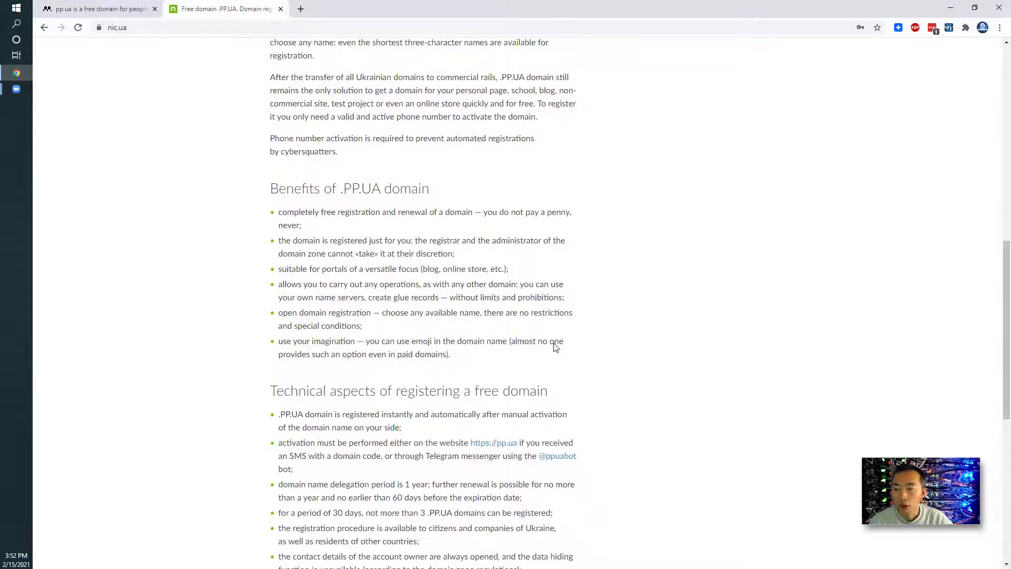
pyautogui.scroll(-2, 555, 346)
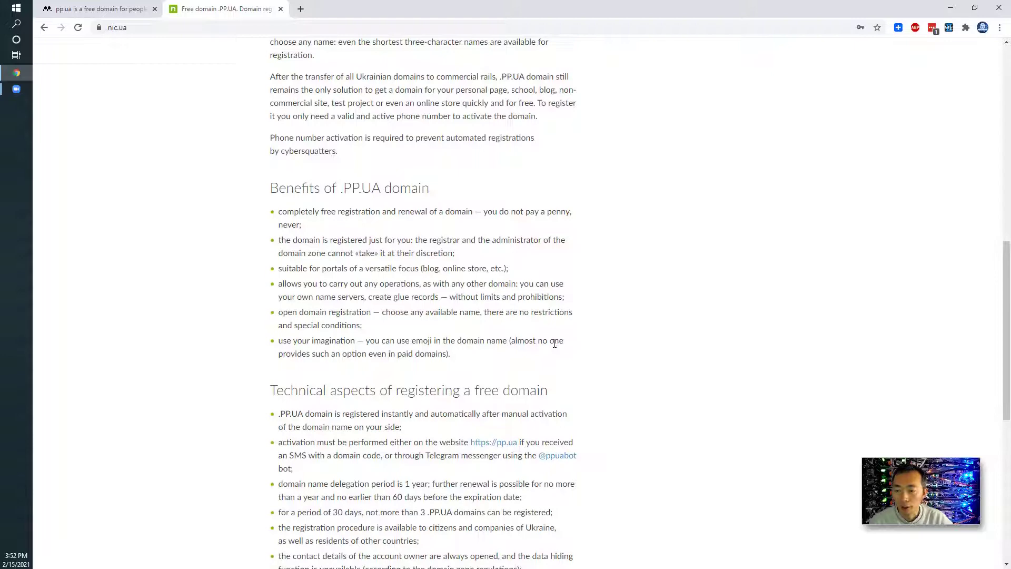
pyautogui.scroll(-3, 554, 347)
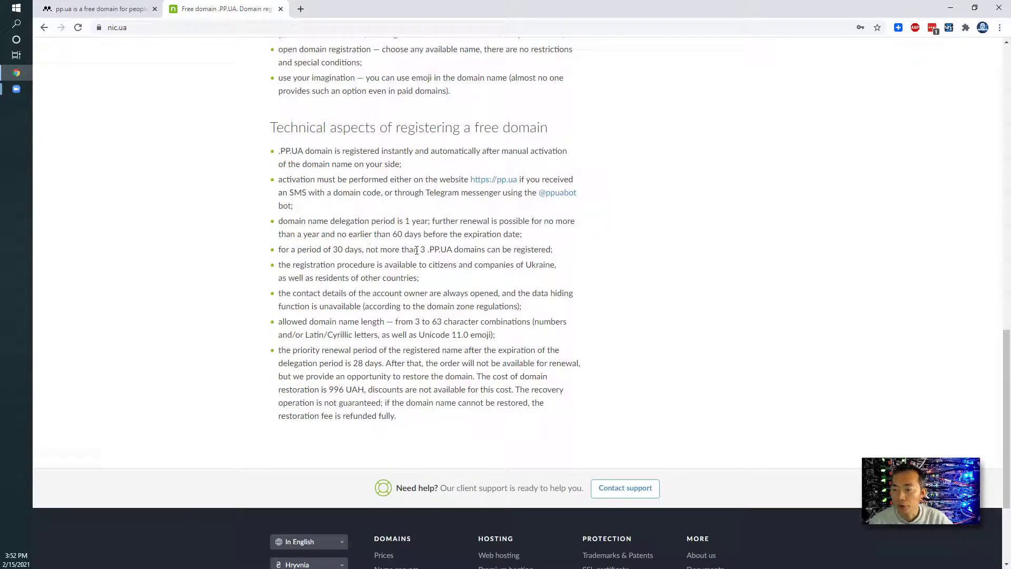
# Highlight the three-domain pp.ua limit and return to the top of the page.
pyautogui.moveTo(416, 250); pyautogui.dragTo(560, 253)
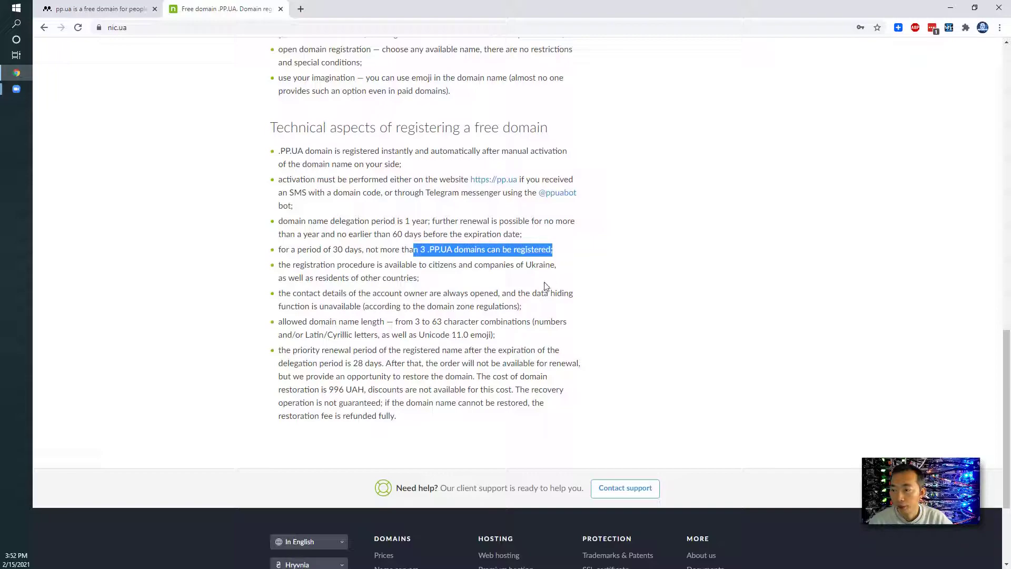
pyautogui.scroll(20, 540, 340)
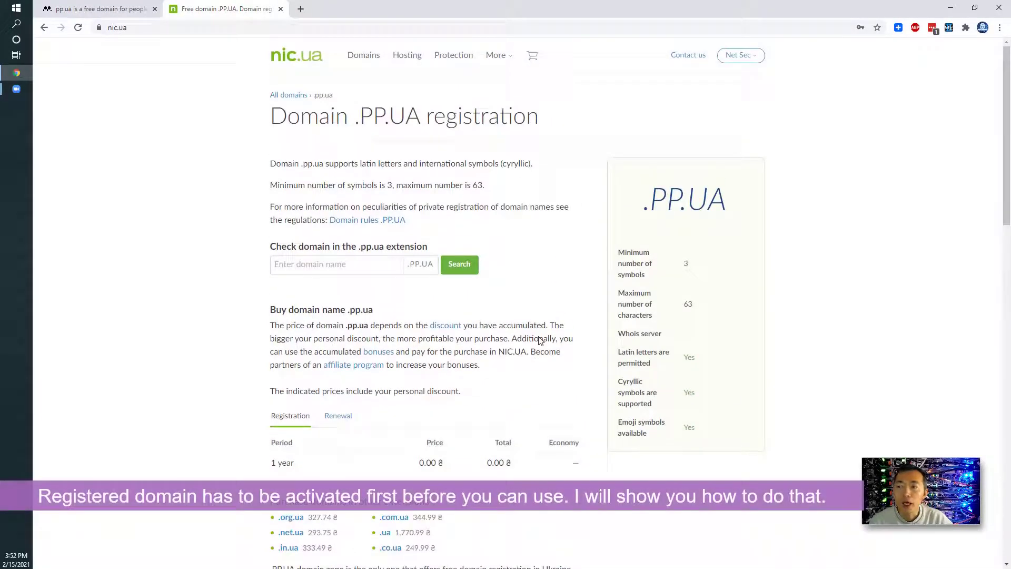
pyautogui.scroll(-2, 540, 341)
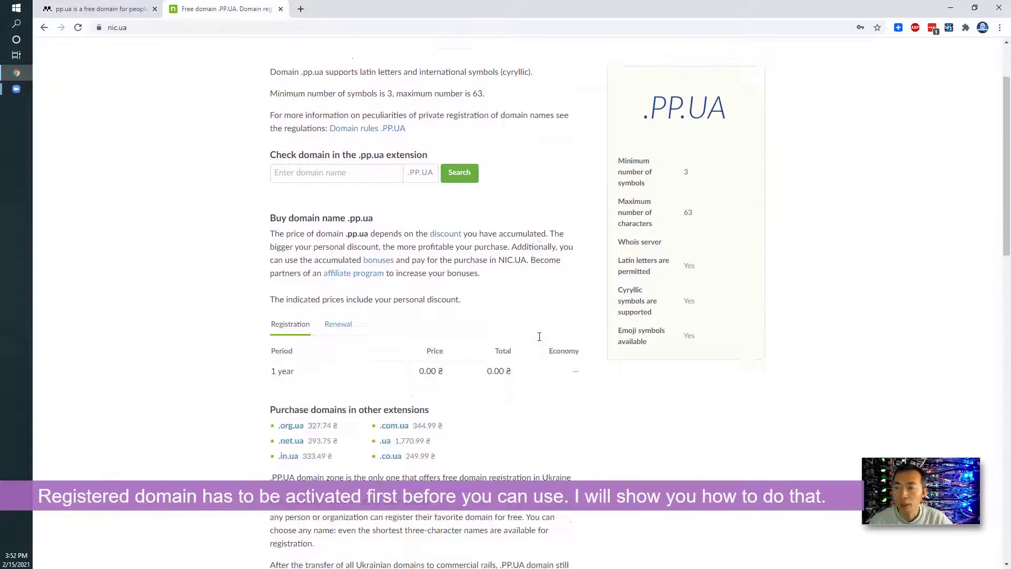
pyautogui.scroll(2, 540, 341)
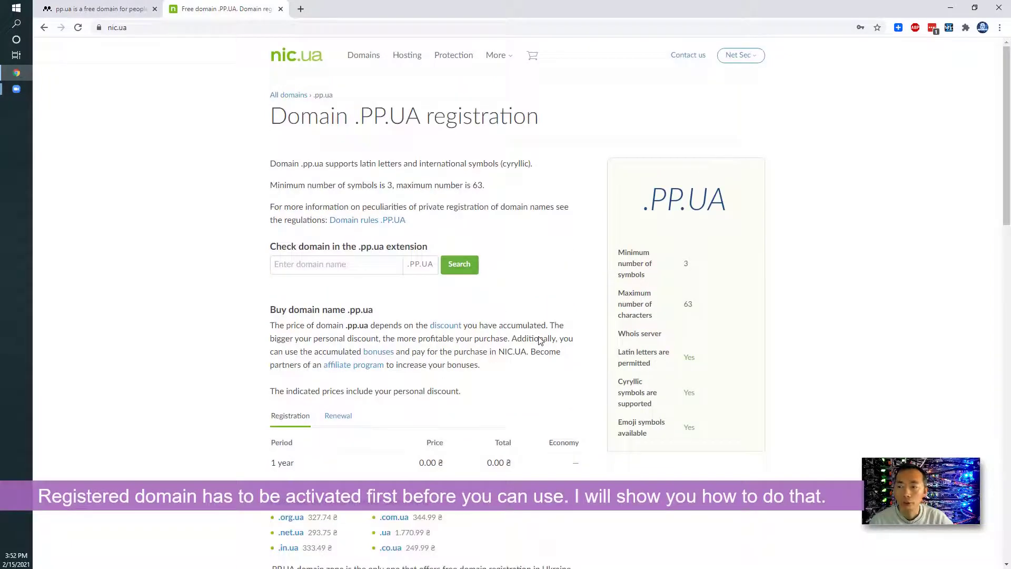
# Search for netsec.pp.ua, add it to the cart and place the free order.
pyautogui.click(318, 272)
pyautogui.write('netsef')
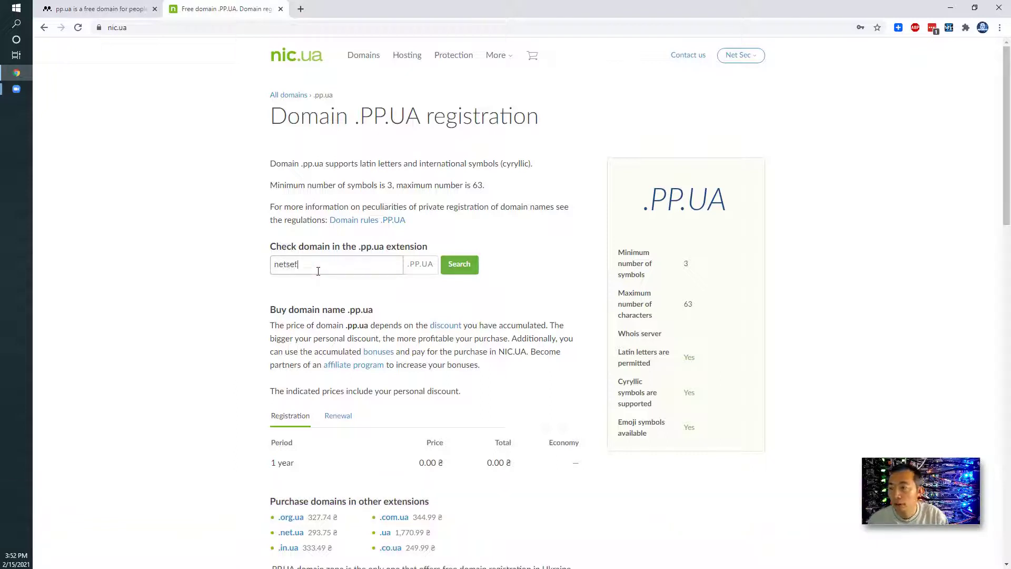
pyautogui.click(448, 269)
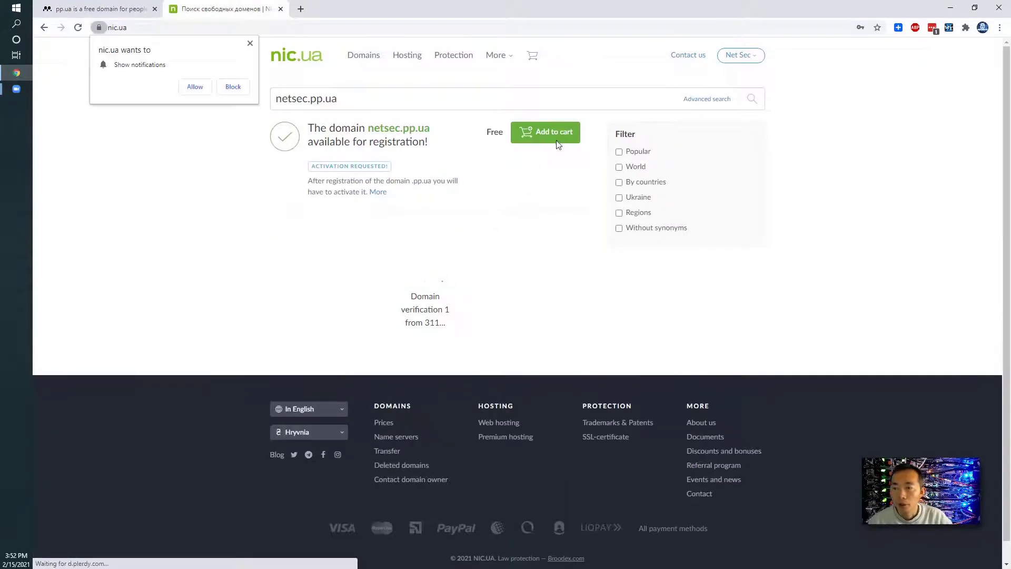
pyautogui.click(538, 136)
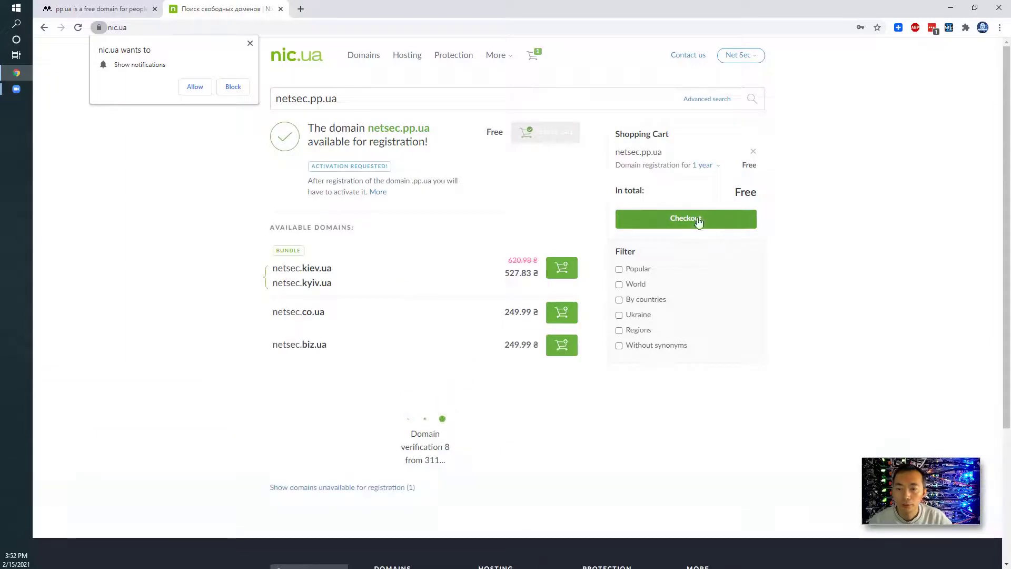
pyautogui.click(698, 220)
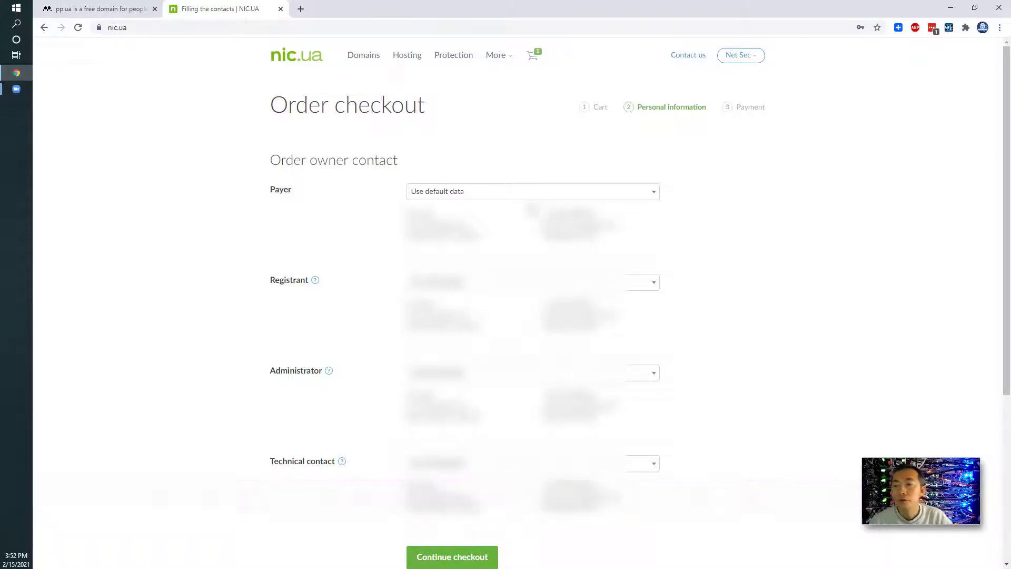
pyautogui.click(479, 559)
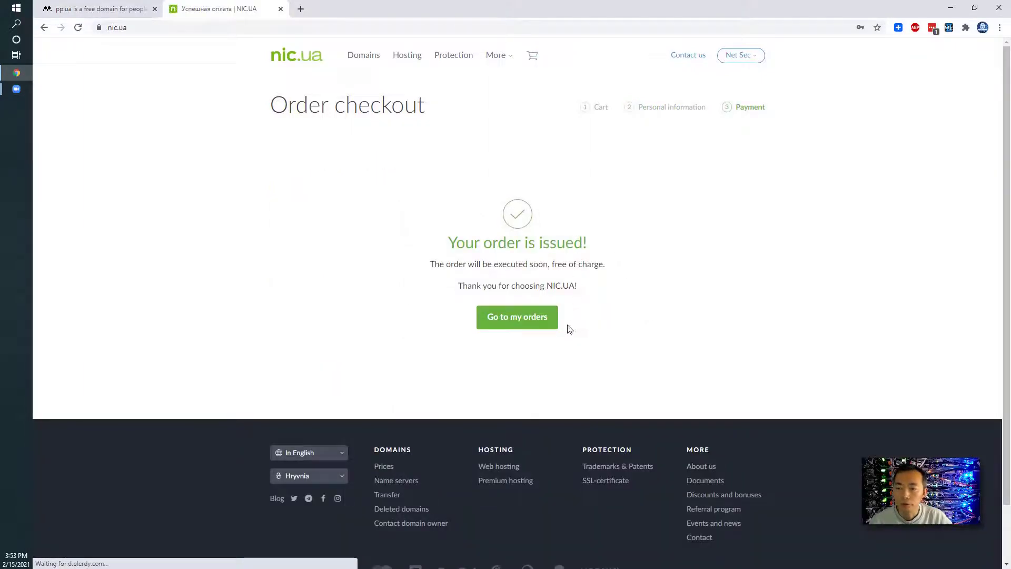
# Open my orders, highlight the new netsec.pp.ua entry, then return to the pp.ua tab.
pyautogui.click(531, 323)
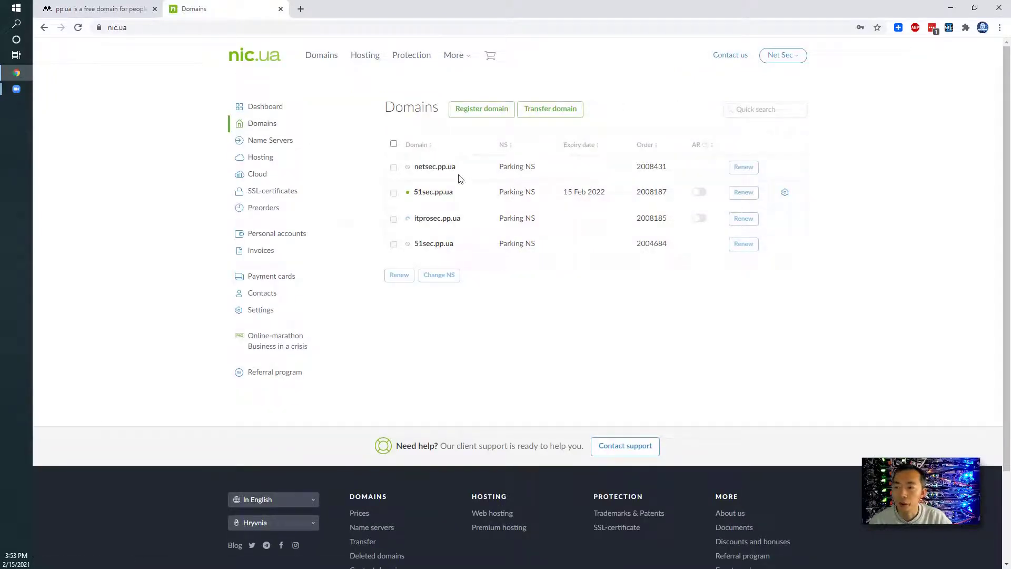
pyautogui.moveTo(409, 166); pyautogui.dragTo(465, 169)
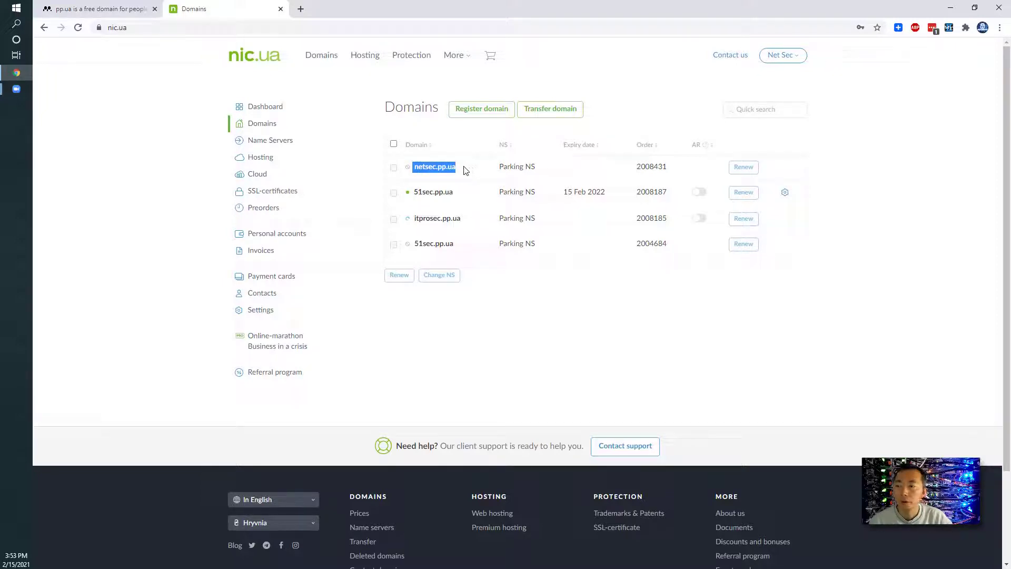
pyautogui.moveTo(409, 172)
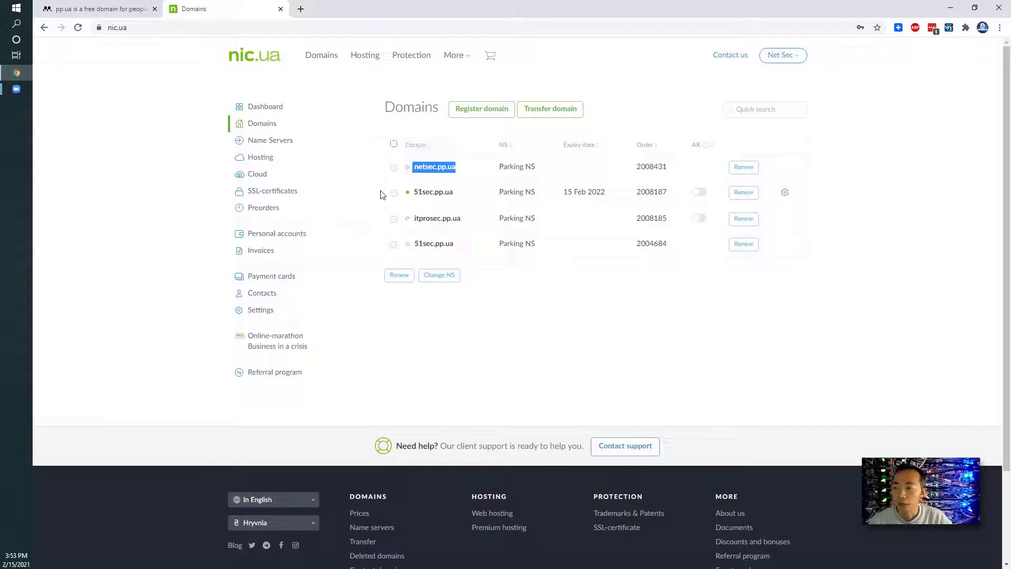
pyautogui.click(416, 189)
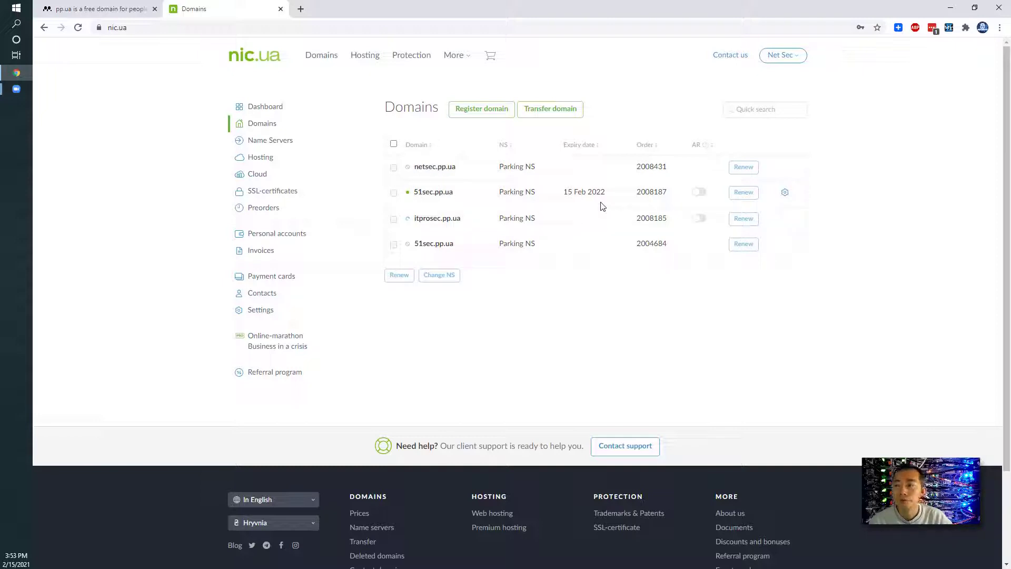
pyautogui.click(523, 166)
# Return to the pp.ua site and bring up its activate-domain-with-code fields.
pyautogui.click(136, 4)
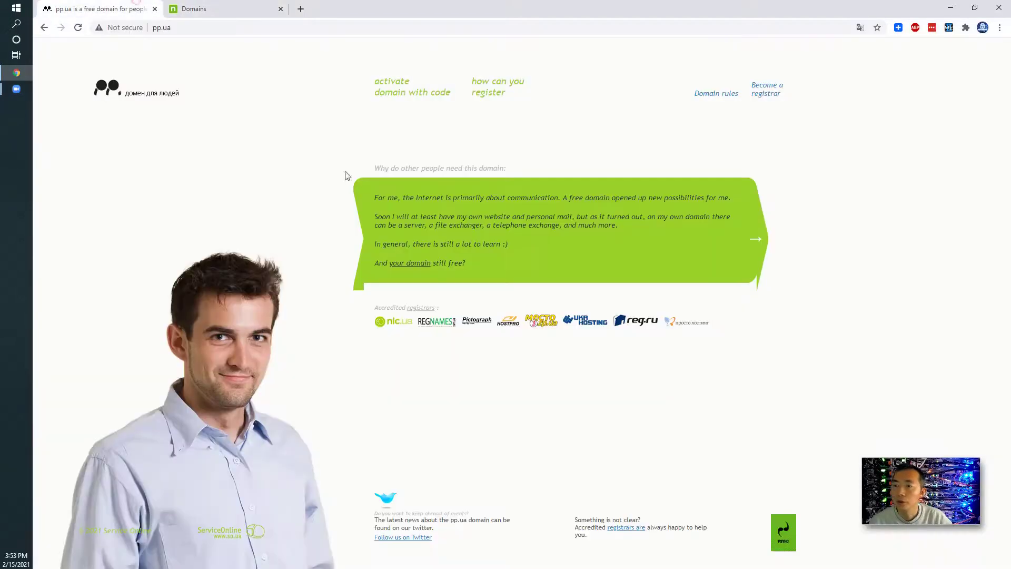
pyautogui.click(403, 92)
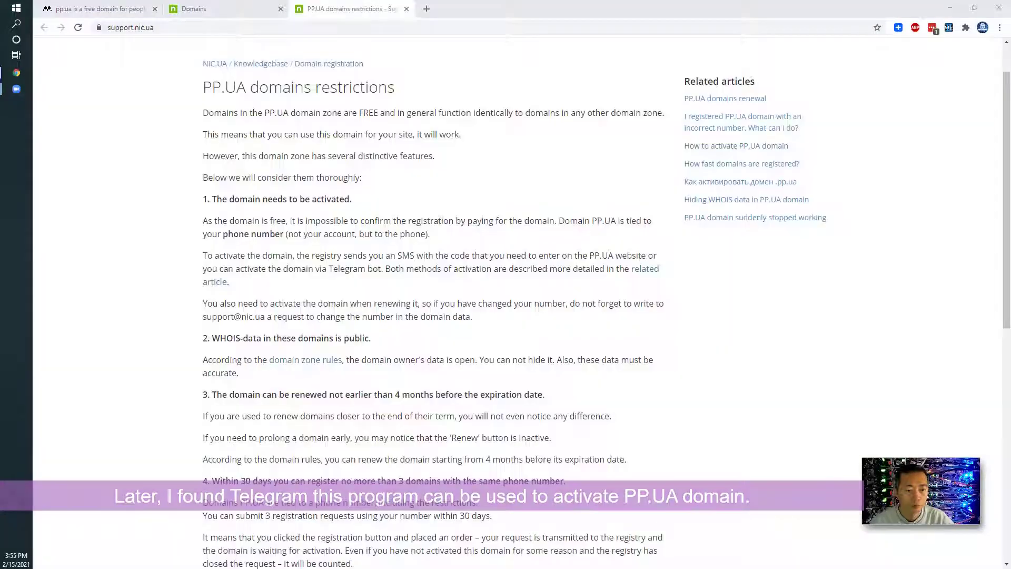
# Open the 'How to activate PP.UA domain' article and highlight the SMS key note.
pyautogui.scroll(-10, 442, 140)
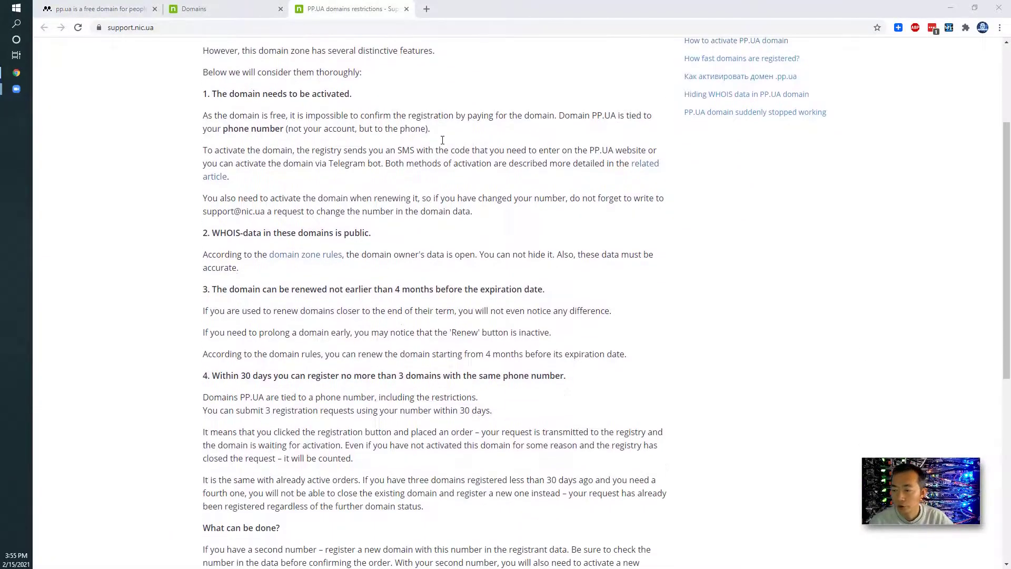
pyautogui.scroll(10, 442, 140)
pyautogui.scroll(1, 442, 140)
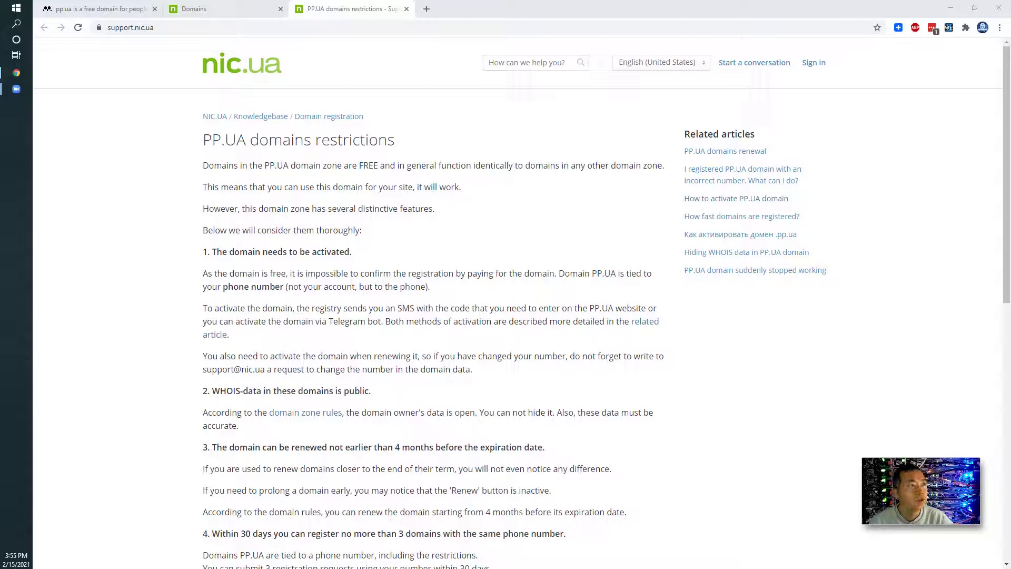
pyautogui.click(645, 321)
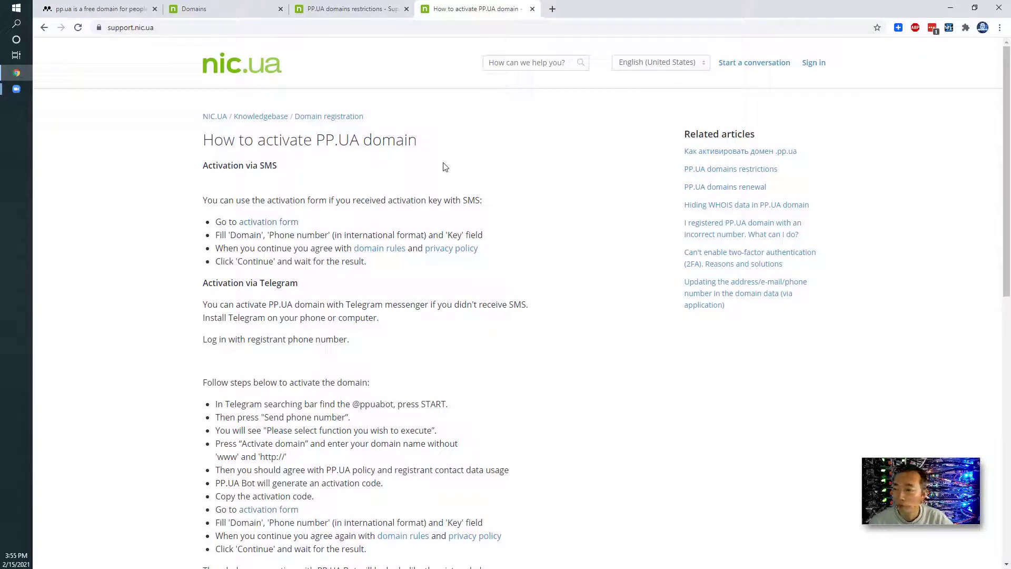
pyautogui.scroll(-1, 352, 284)
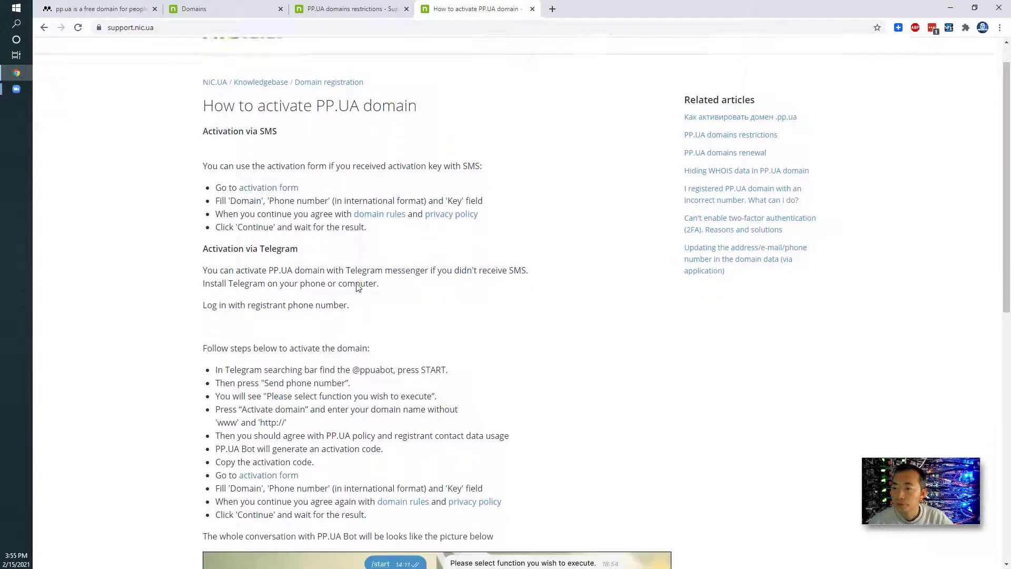
pyautogui.moveTo(353, 149); pyautogui.dragTo(498, 147)
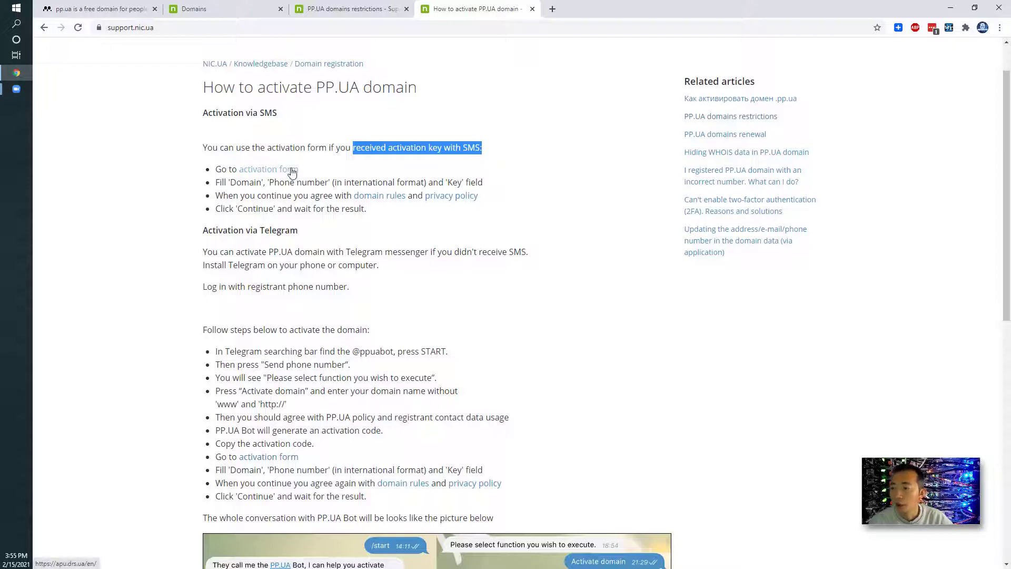
# Preview the activation form in a new tab, close it, and scroll to the Telegram steps.
pyautogui.rightClick(293, 171)
pyautogui.click(316, 178)
pyautogui.click(584, 9)
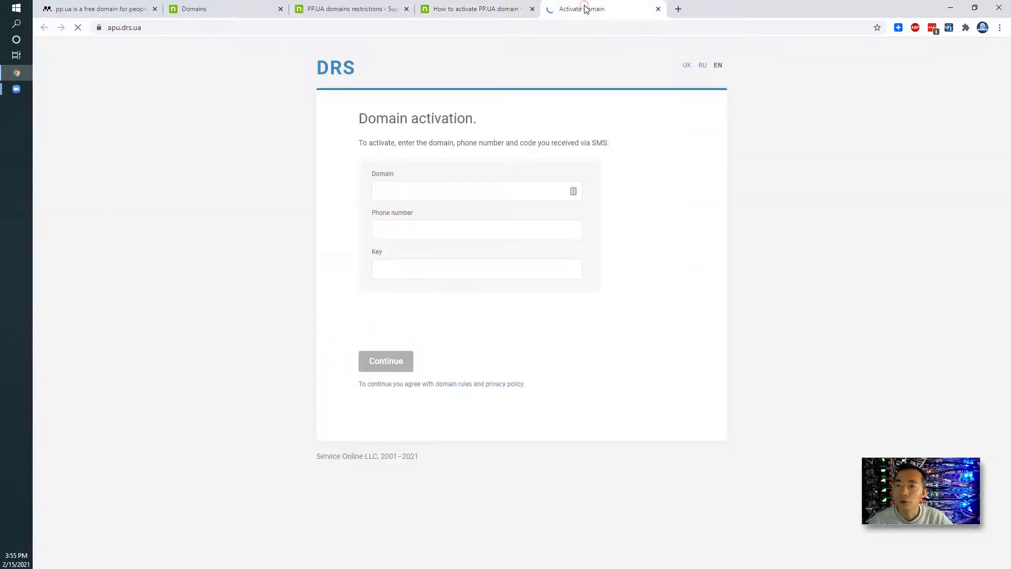
pyautogui.click(411, 273)
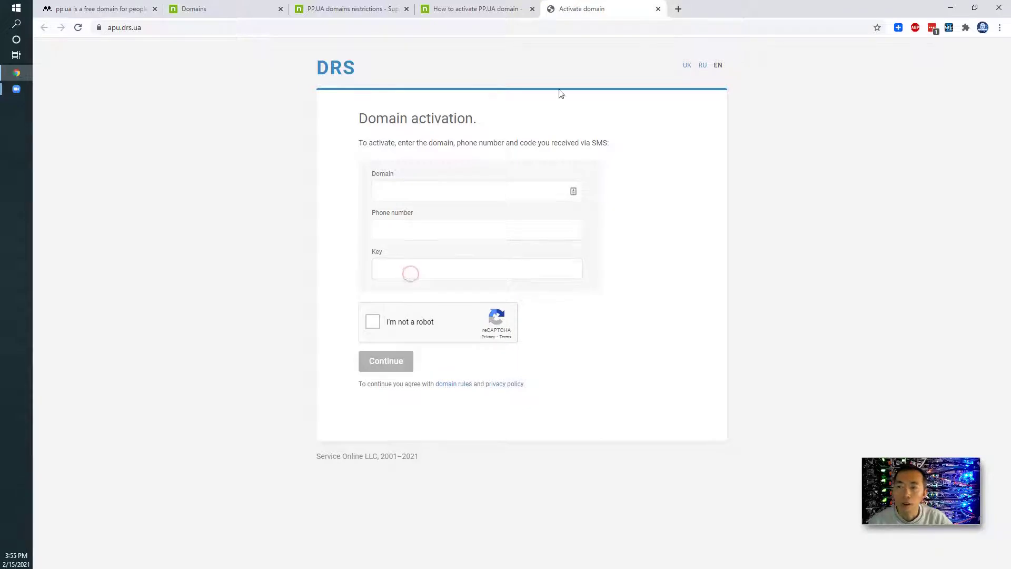
pyautogui.click(433, 231)
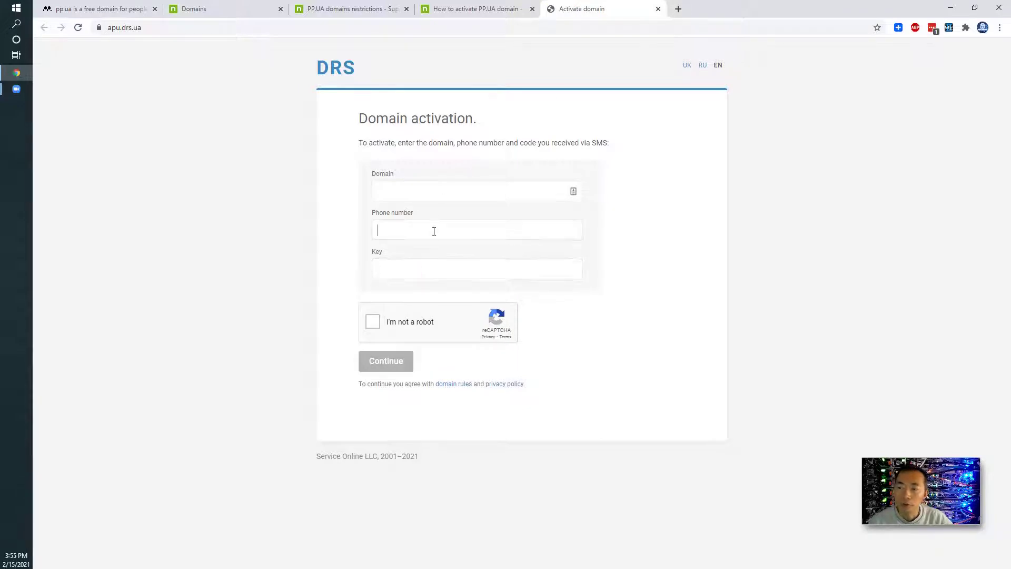
pyautogui.click(659, 9)
pyautogui.scroll(-4, 491, 247)
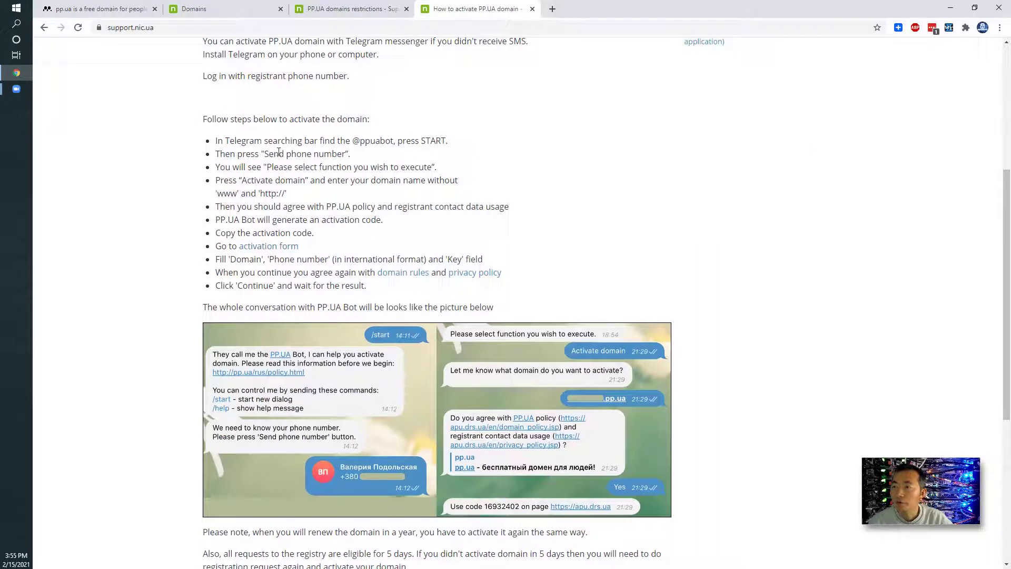
pyautogui.moveTo(223, 140); pyautogui.dragTo(266, 139)
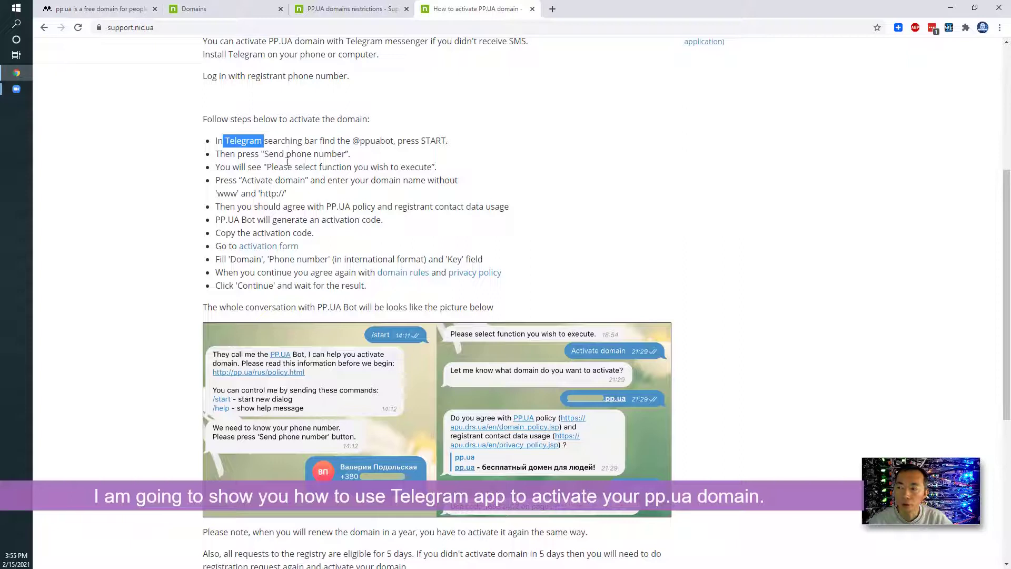
pyautogui.click(355, 180)
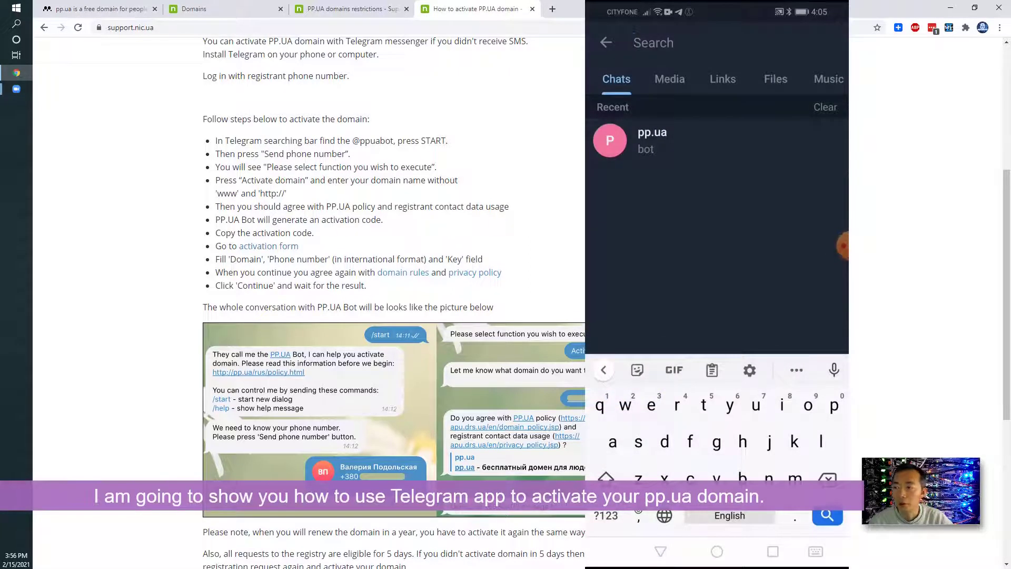
pyautogui.click(605, 515)
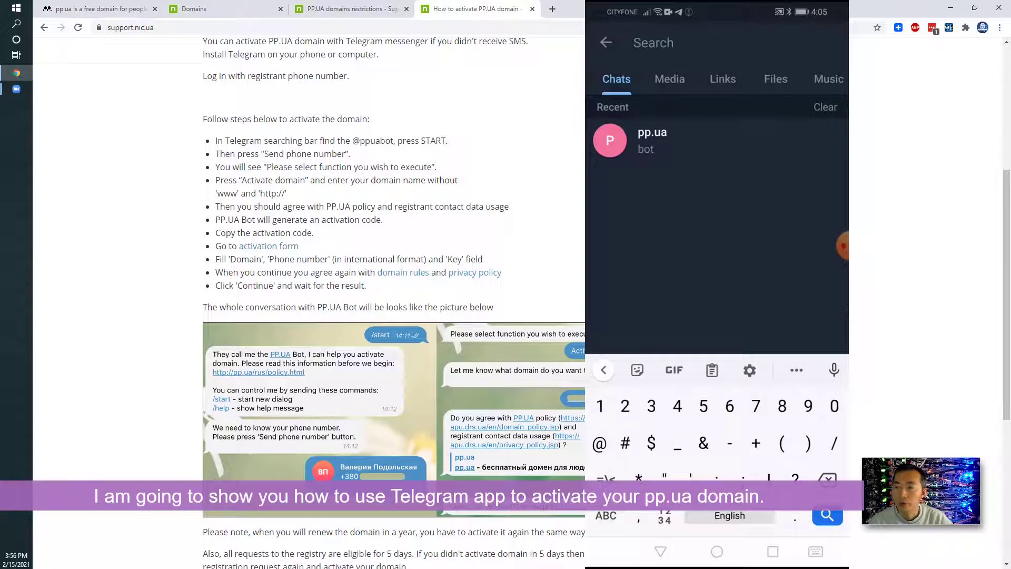
pyautogui.write('@')
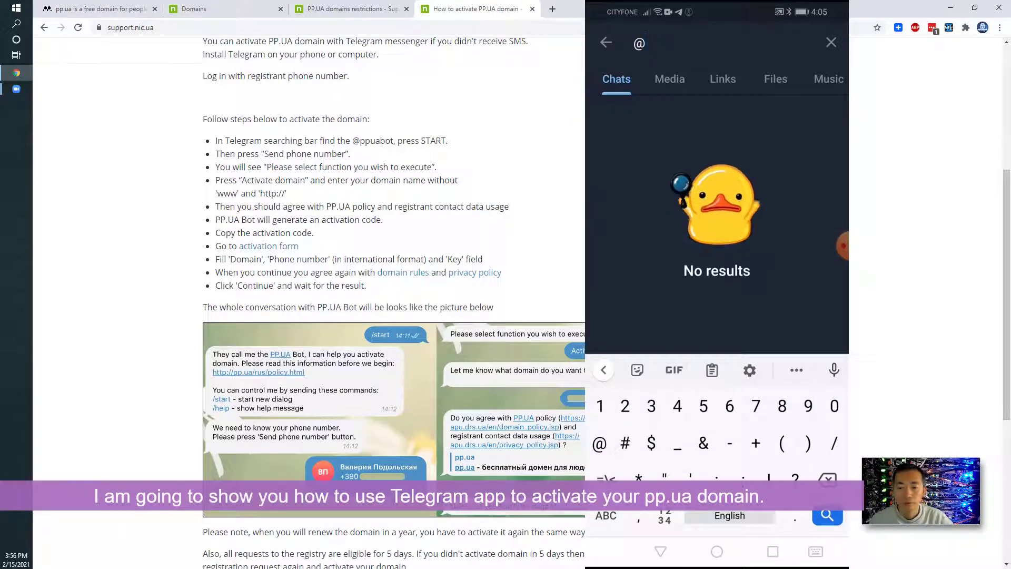
pyautogui.click(605, 515)
pyautogui.write('p')
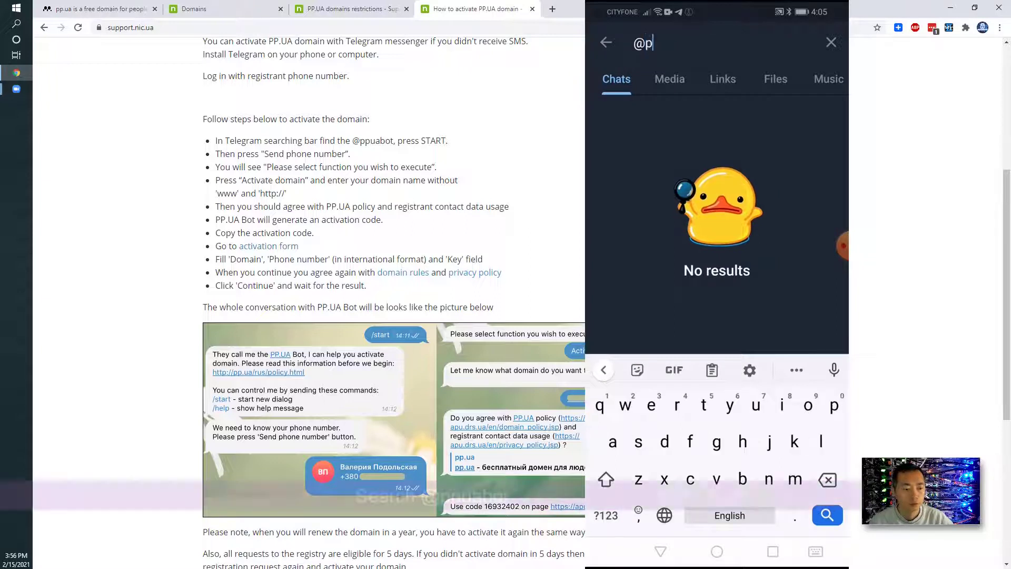
pyautogui.write('puabot')
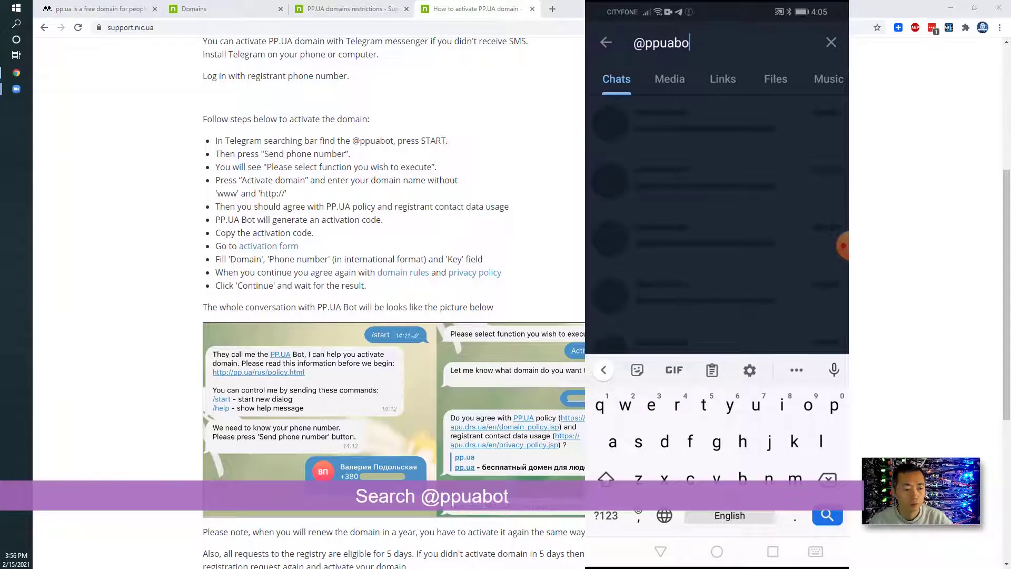
pyautogui.click(662, 140)
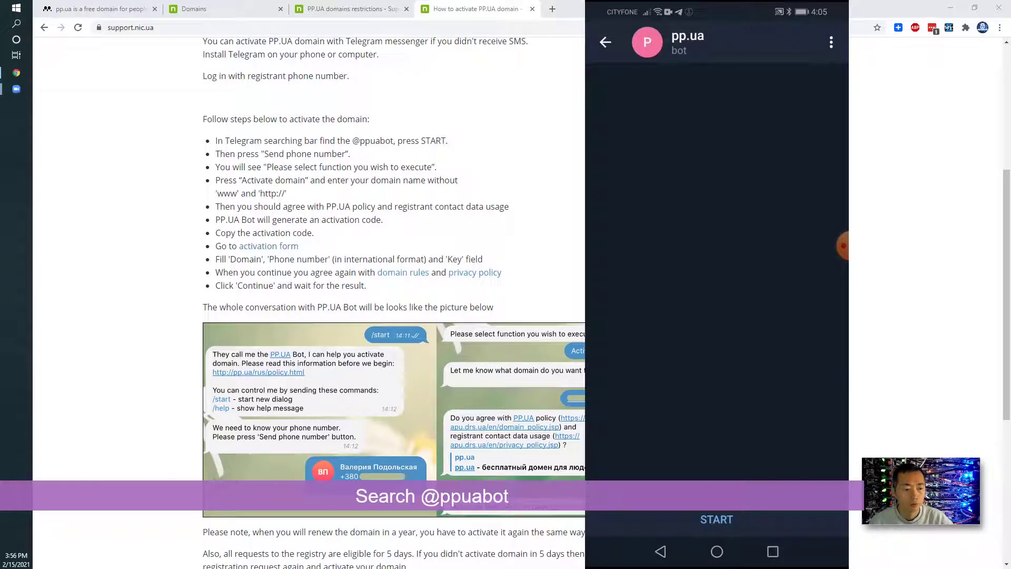
# Check the pp.ua bot's profile and its chat options menu.
pyautogui.click(684, 42)
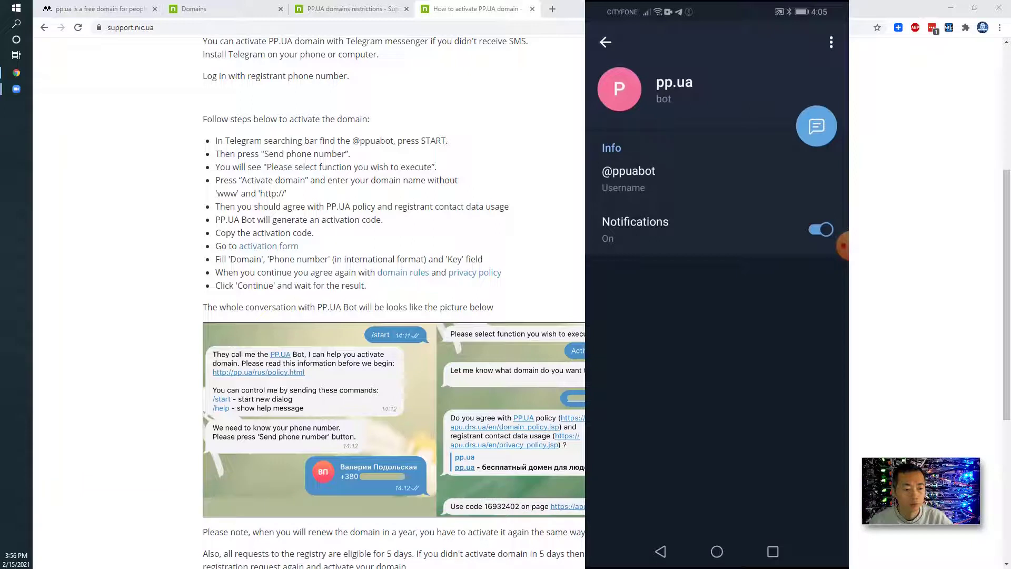
pyautogui.press('Escape')
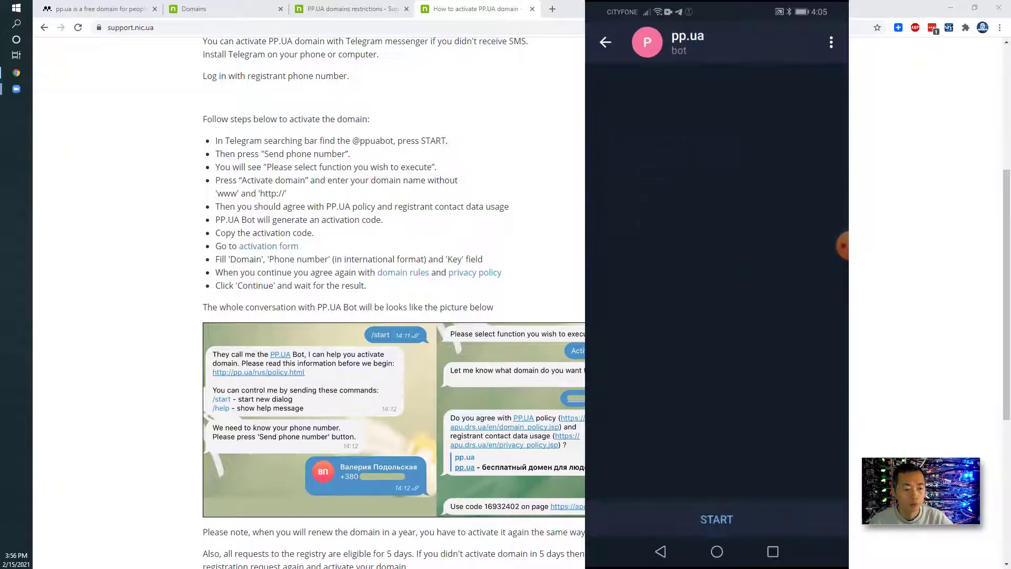
pyautogui.click(831, 43)
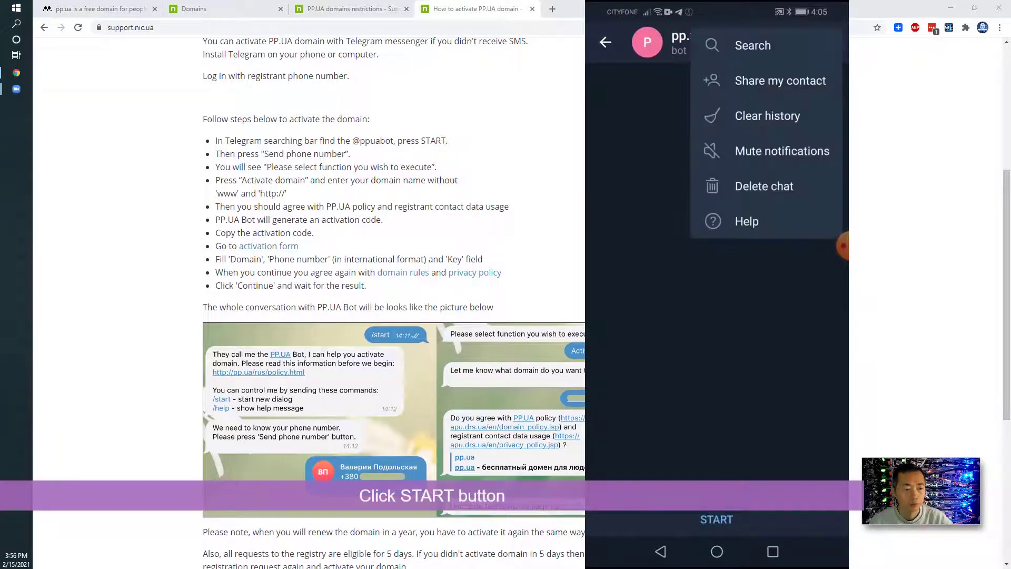
pyautogui.press('Escape')
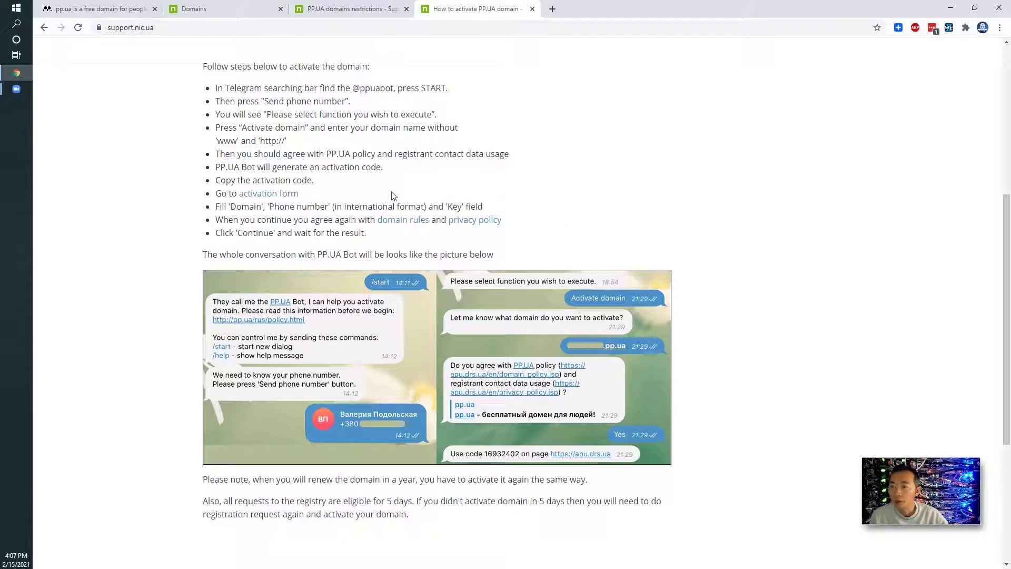
# Submit the activation form for itprosec.pp.ua with the phone number and bot key.
pyautogui.click(292, 196)
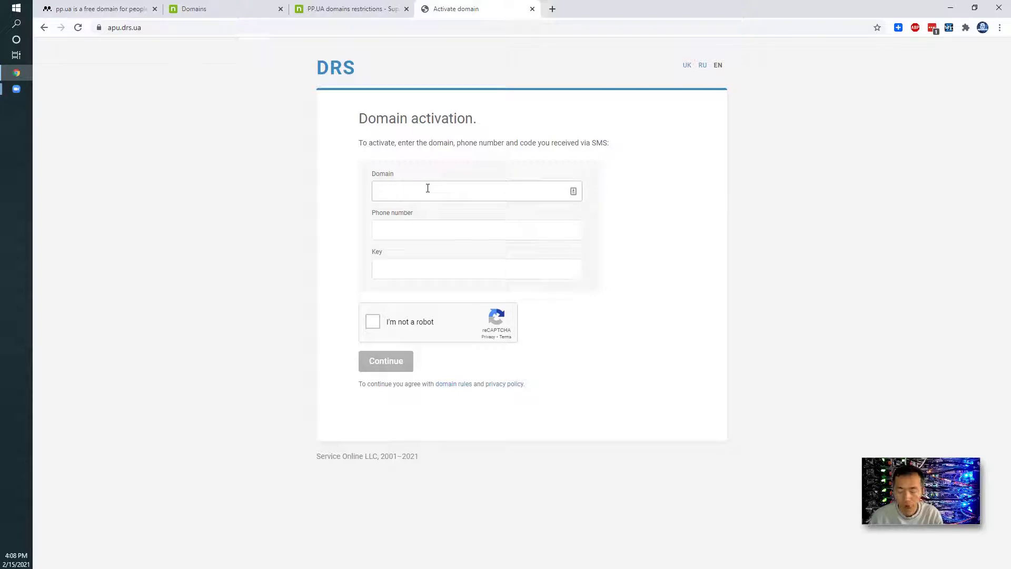
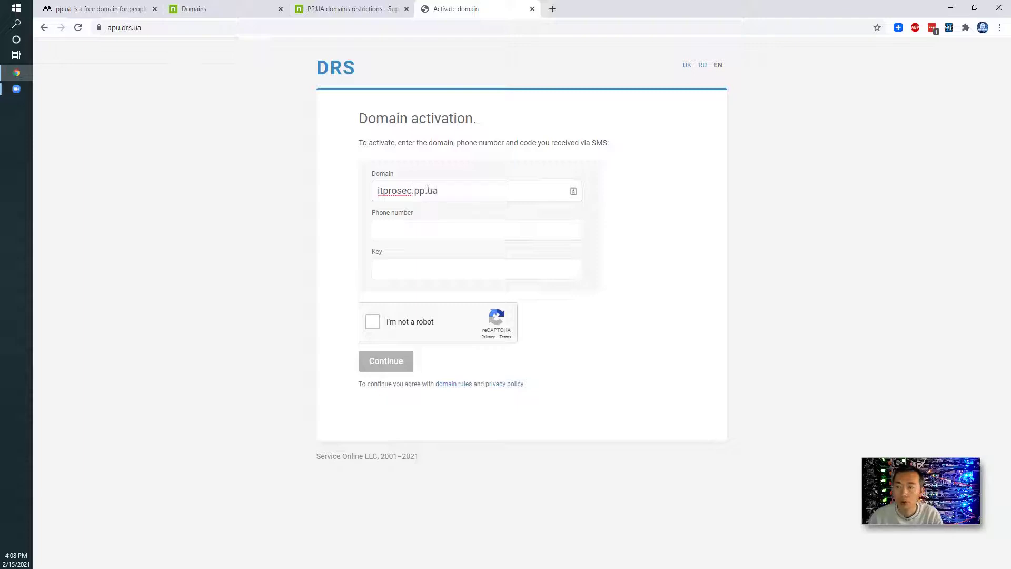
pyautogui.press('Tab')
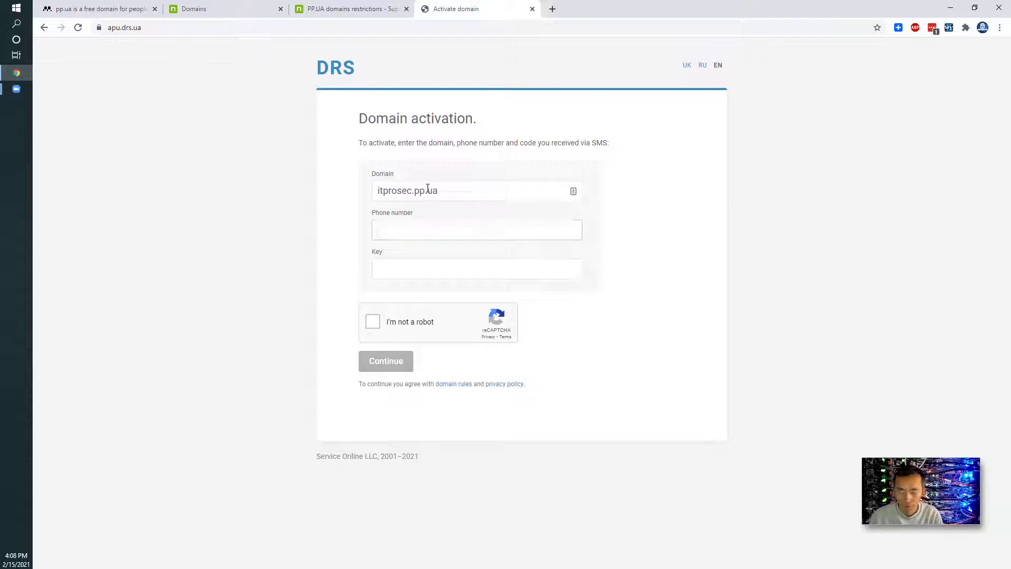
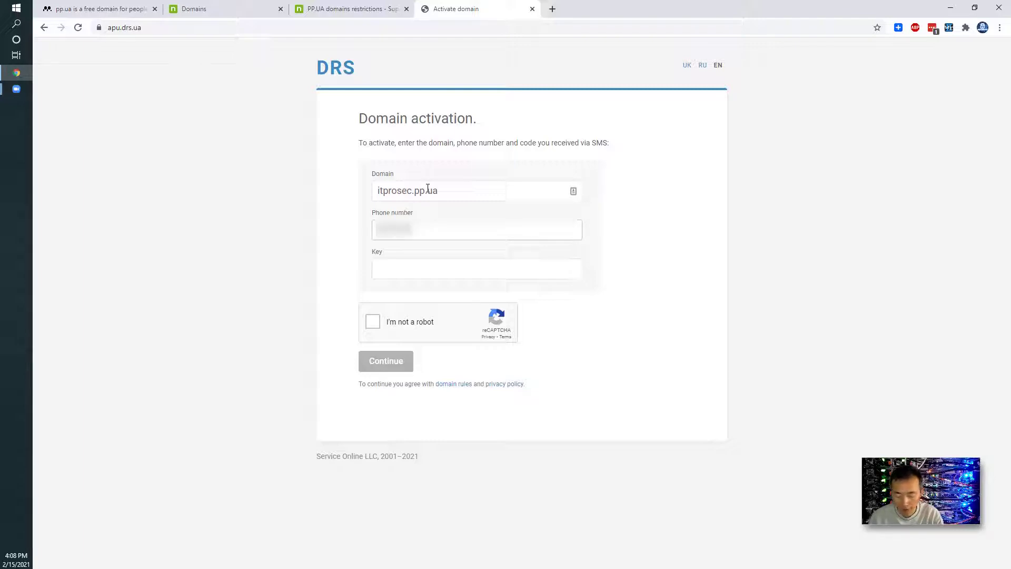
pyautogui.press('Tab')
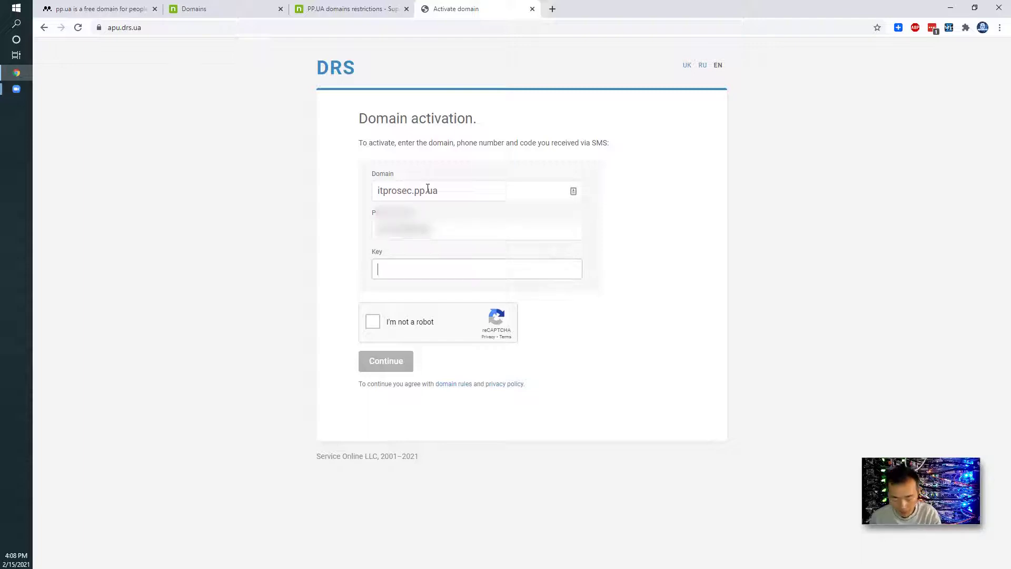
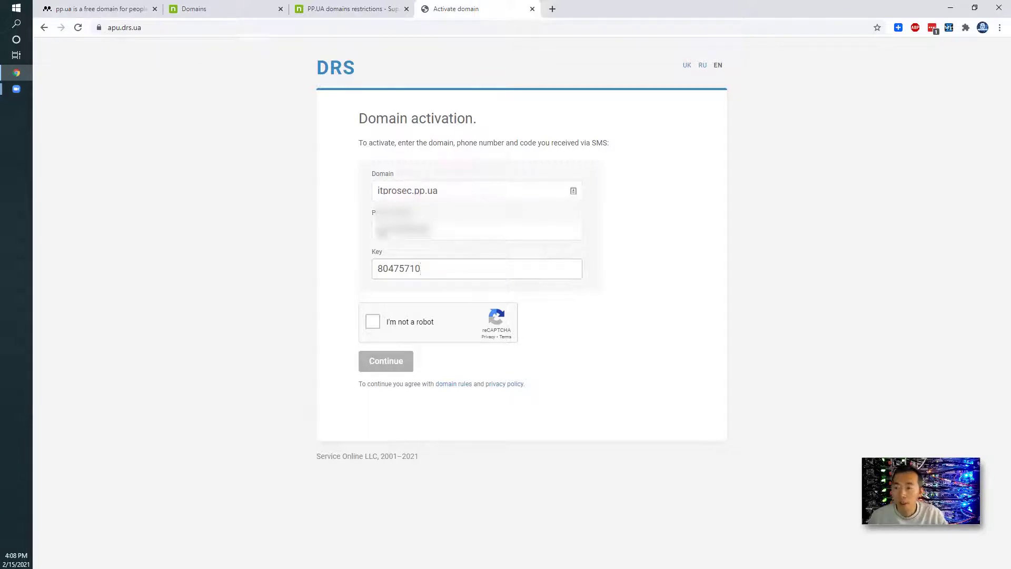
pyautogui.click(372, 322)
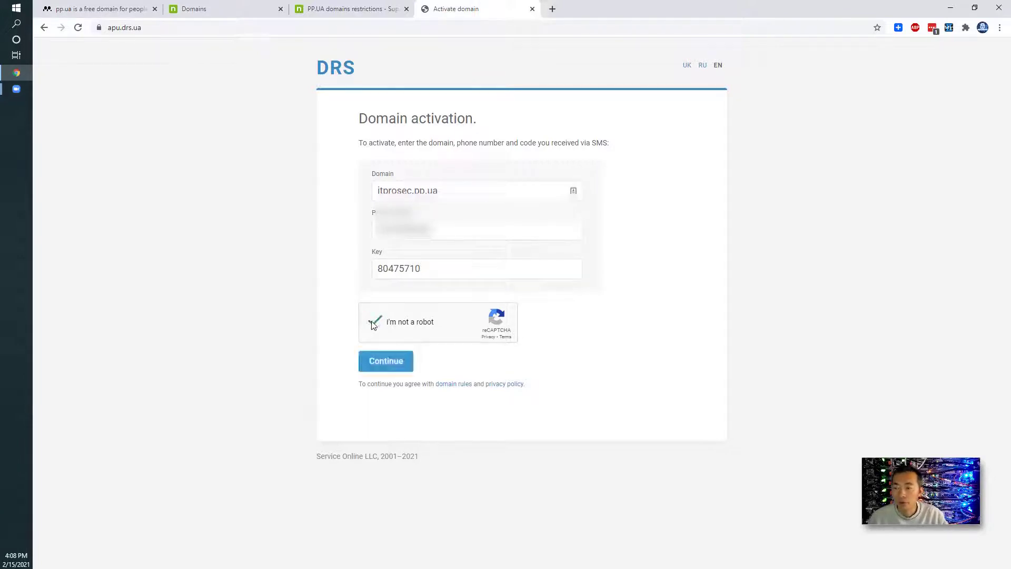
pyautogui.click(387, 361)
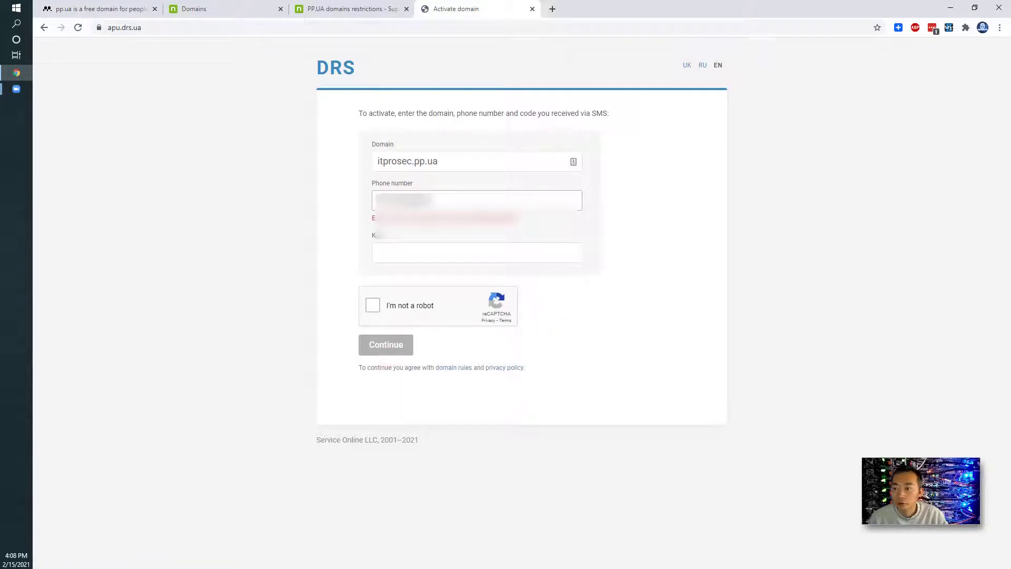
# Re-enter the bot key, pass reCAPTCHA and resubmit to activate itprosec.pp.ua.
pyautogui.click(503, 253)
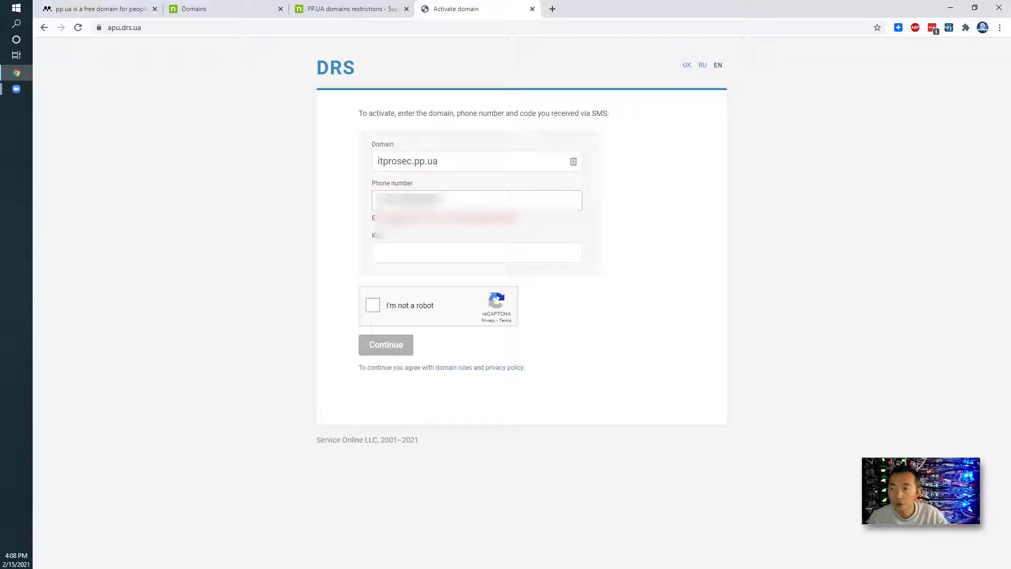
pyautogui.click(402, 254)
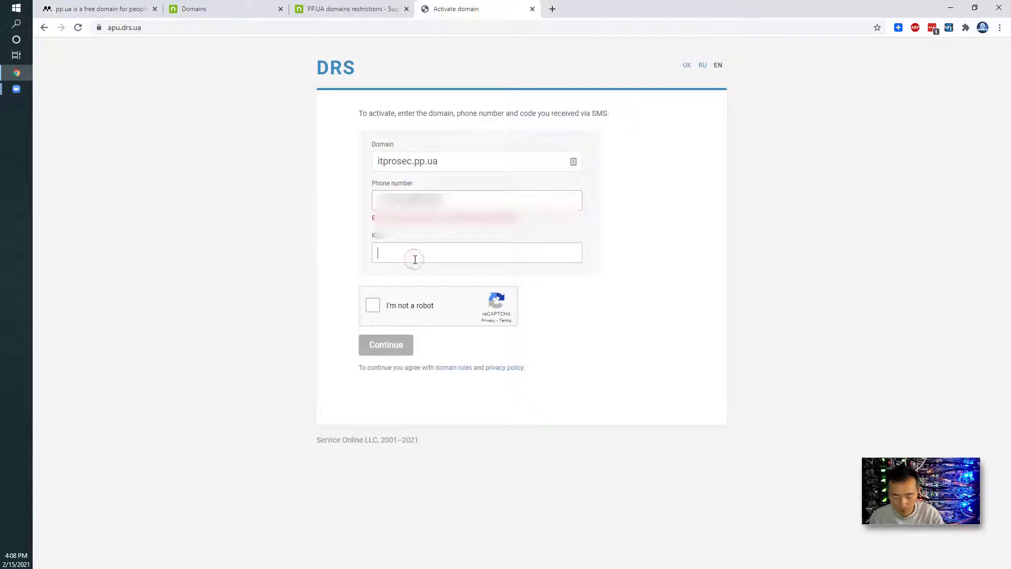
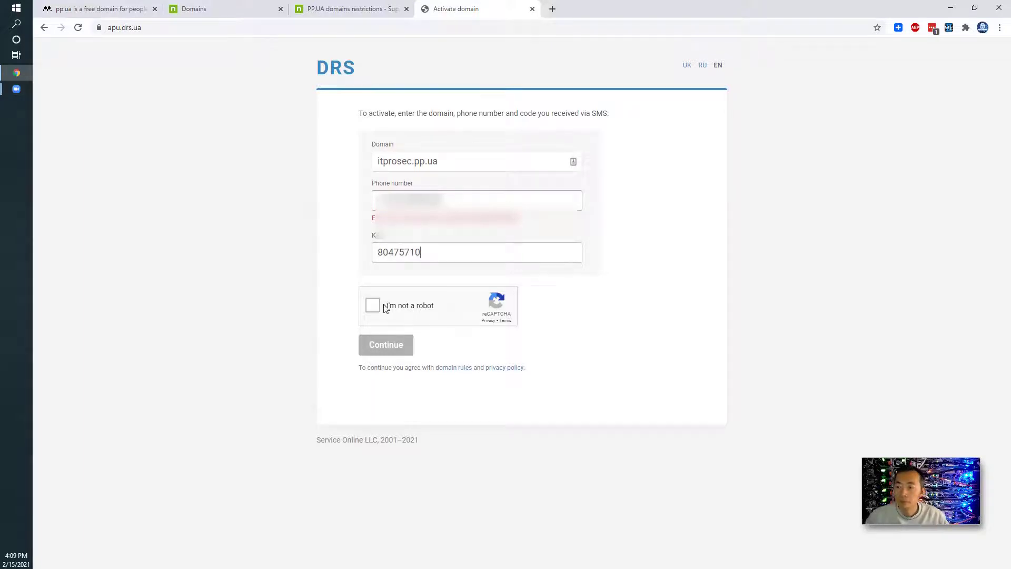
pyautogui.click(373, 305)
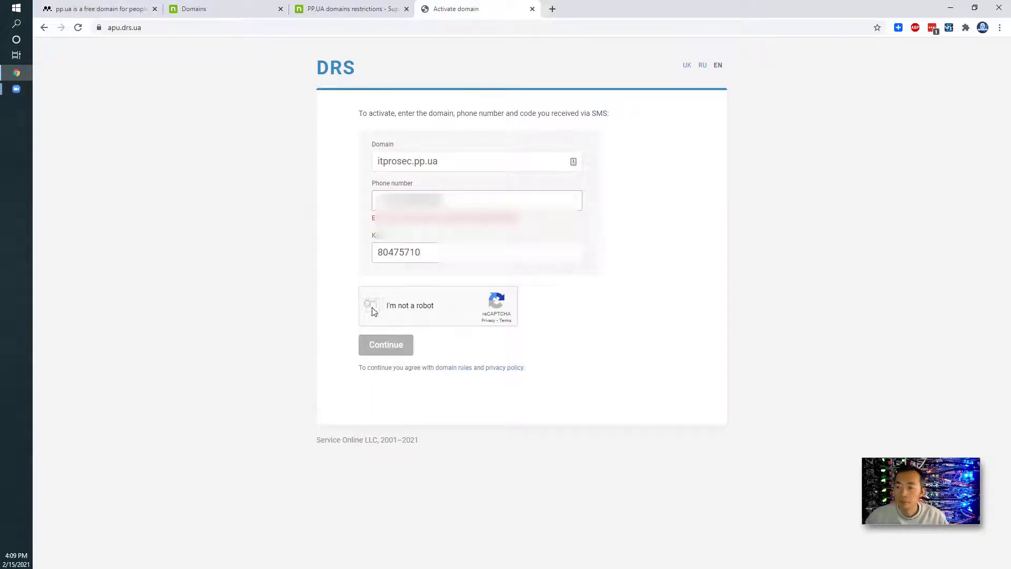
pyautogui.click(389, 351)
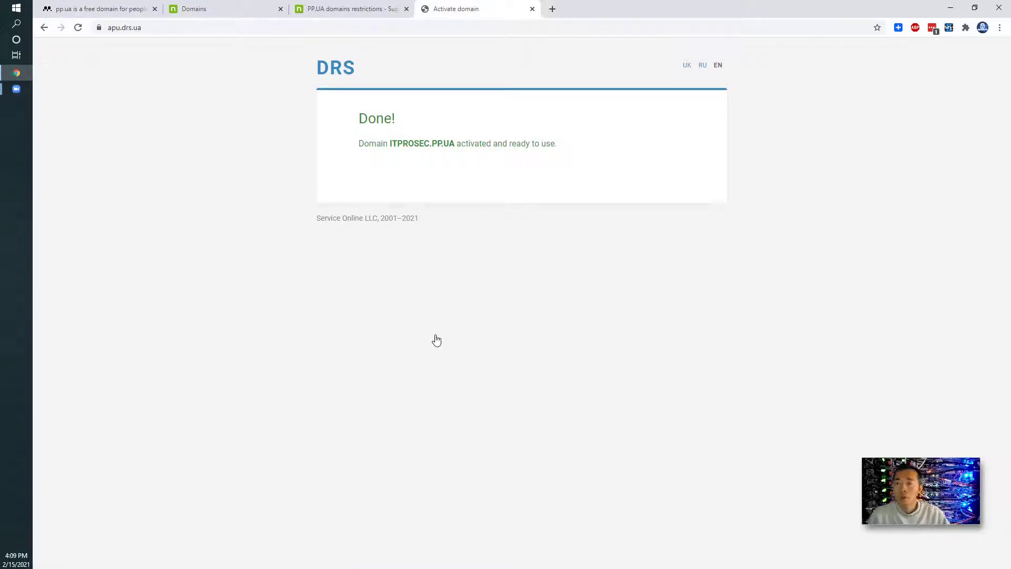
pyautogui.moveTo(390, 141); pyautogui.dragTo(465, 140)
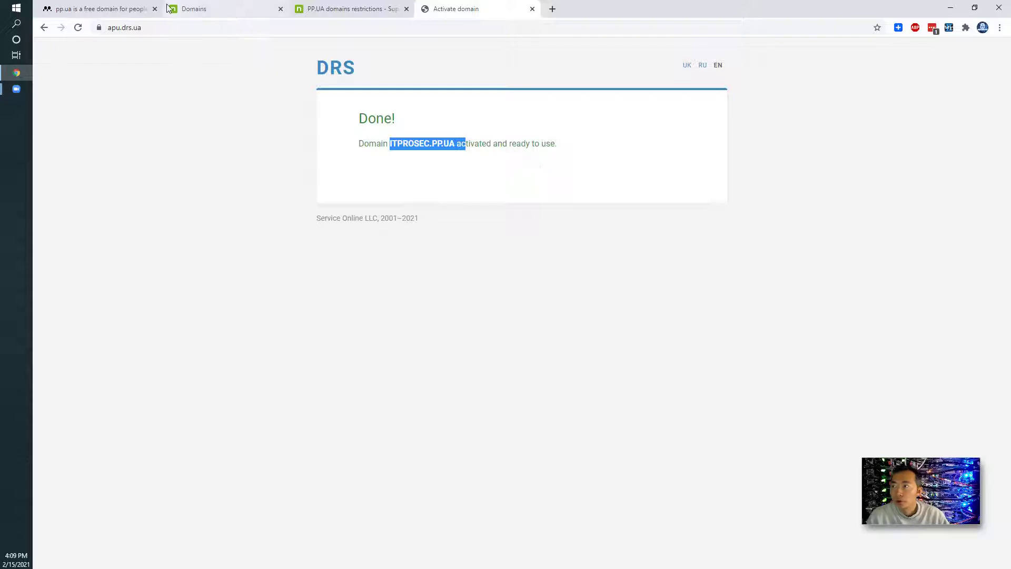
pyautogui.click(213, 8)
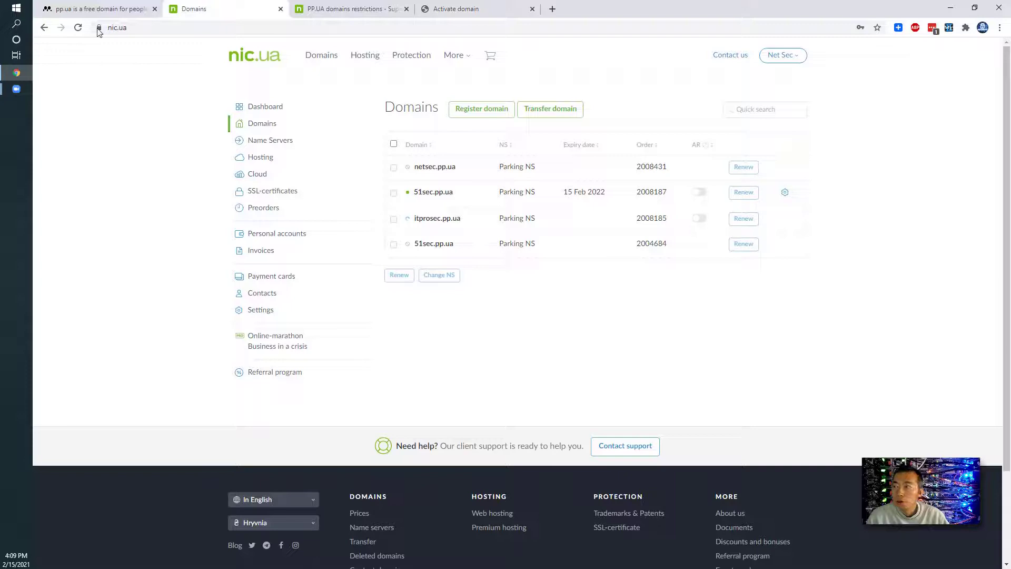
# Order free name servers for itprosec.pp.ua and confirm the checkout.
pyautogui.click(78, 29)
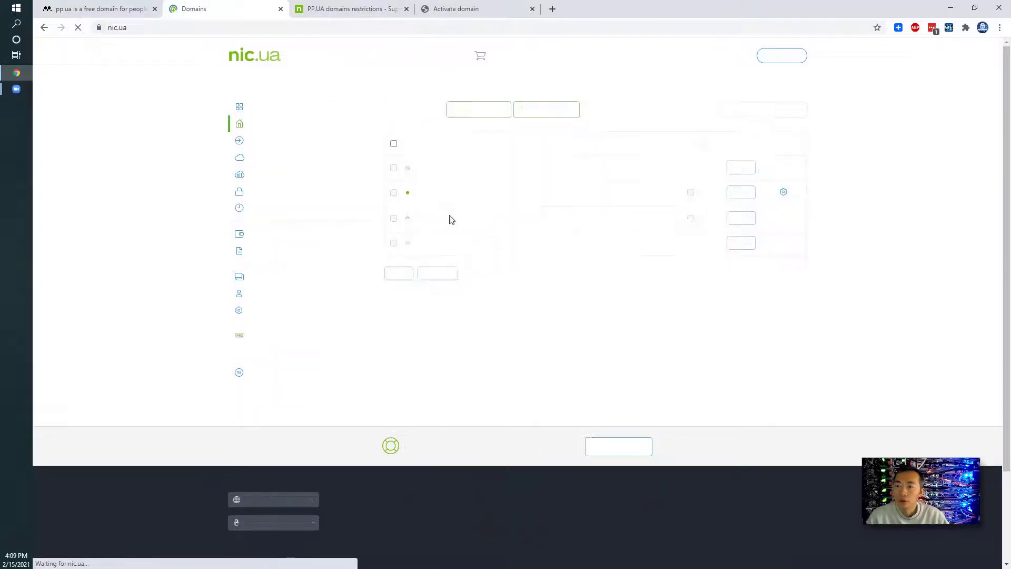
pyautogui.click(281, 141)
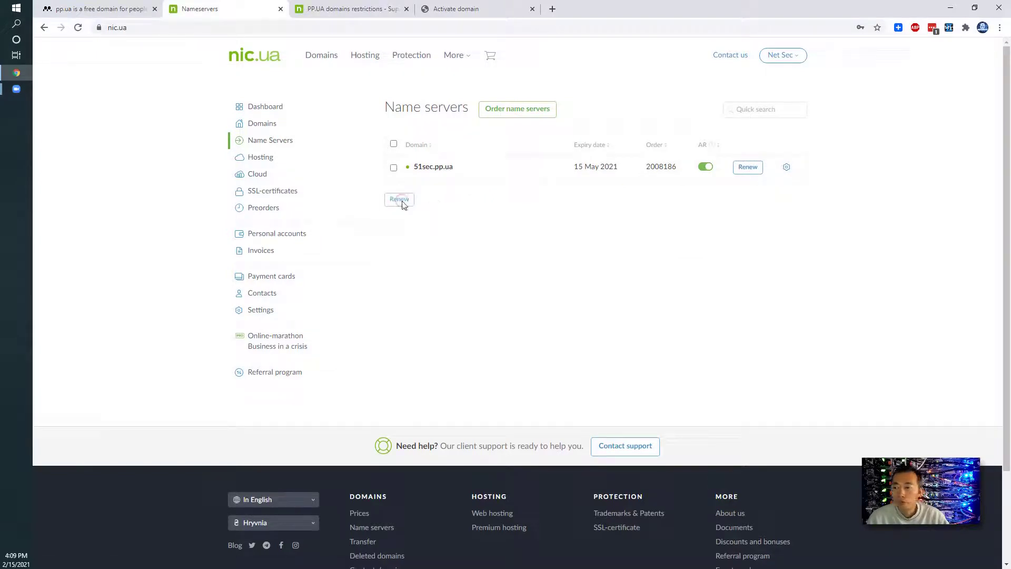
pyautogui.click(529, 111)
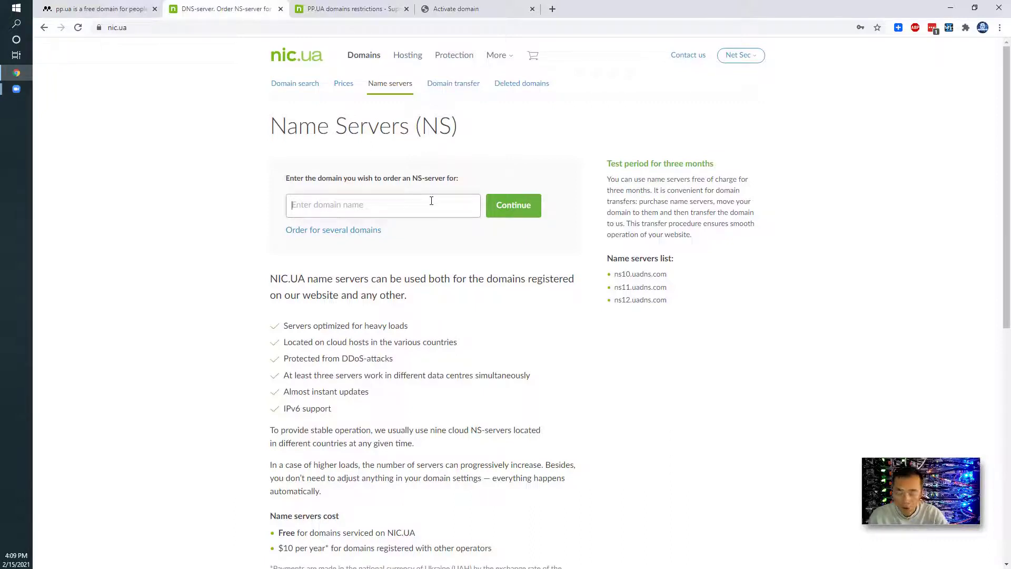
pyautogui.write('itprose')
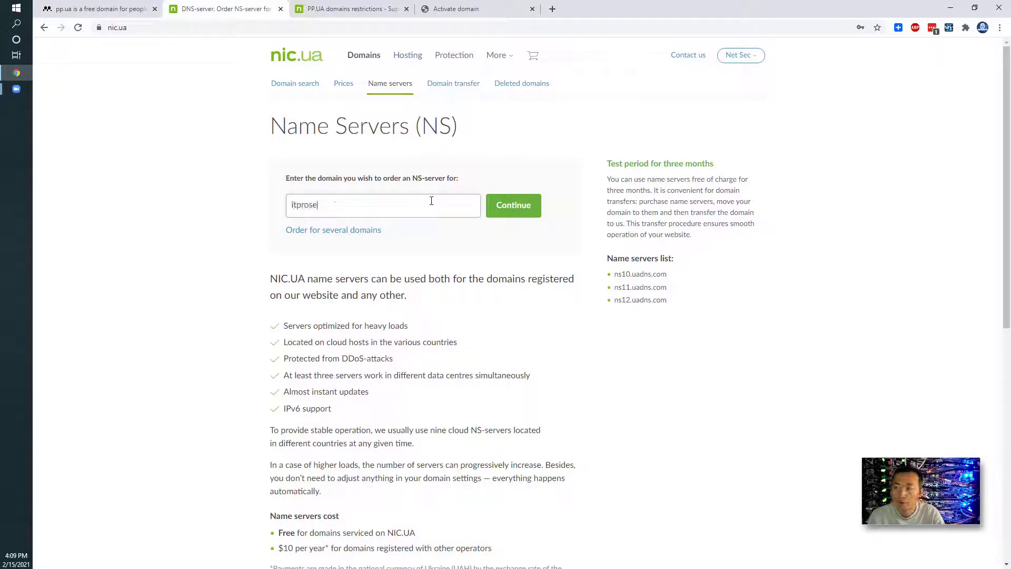
pyautogui.write('c.')
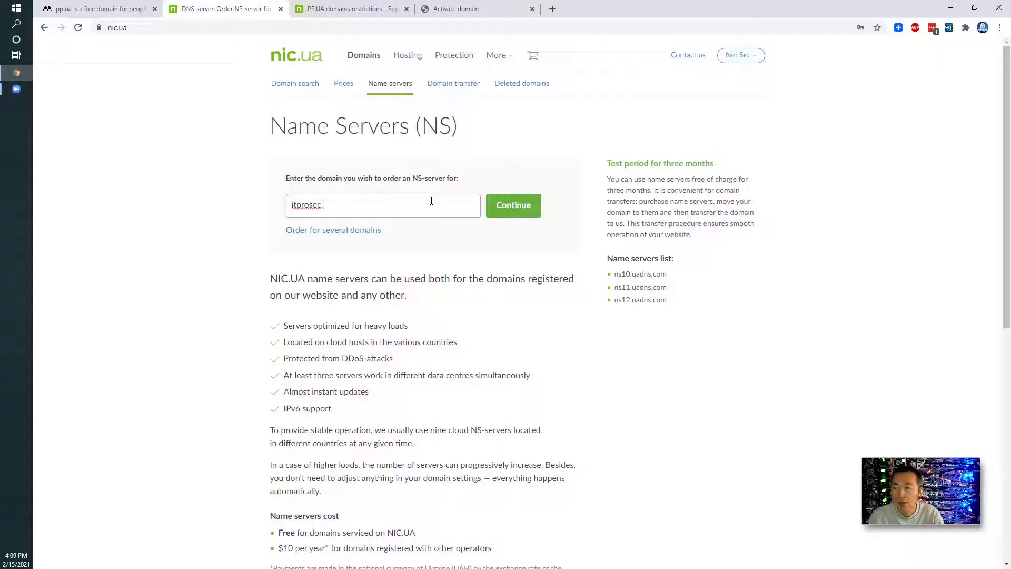
pyautogui.write('pp.ua')
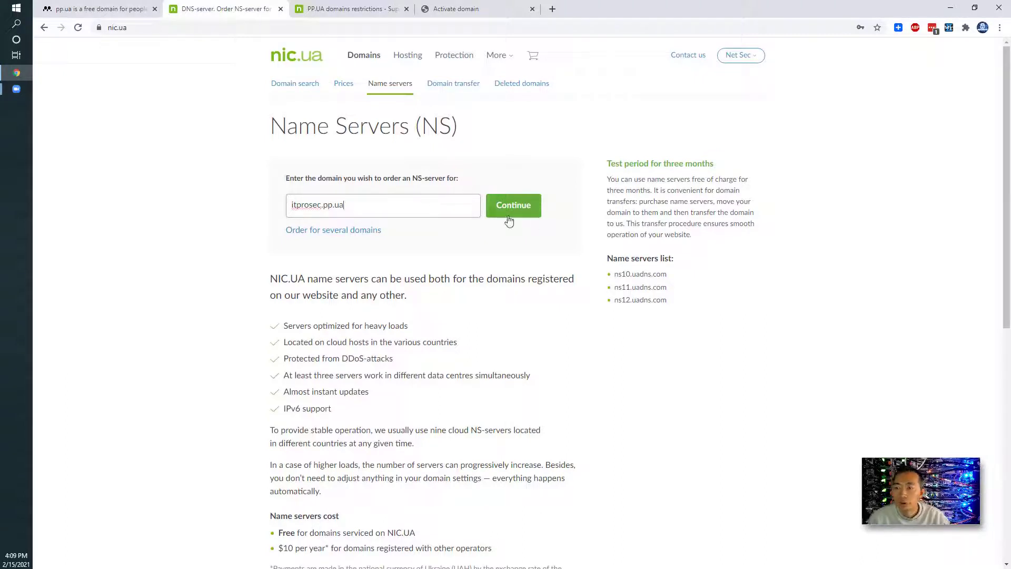
pyautogui.click(539, 213)
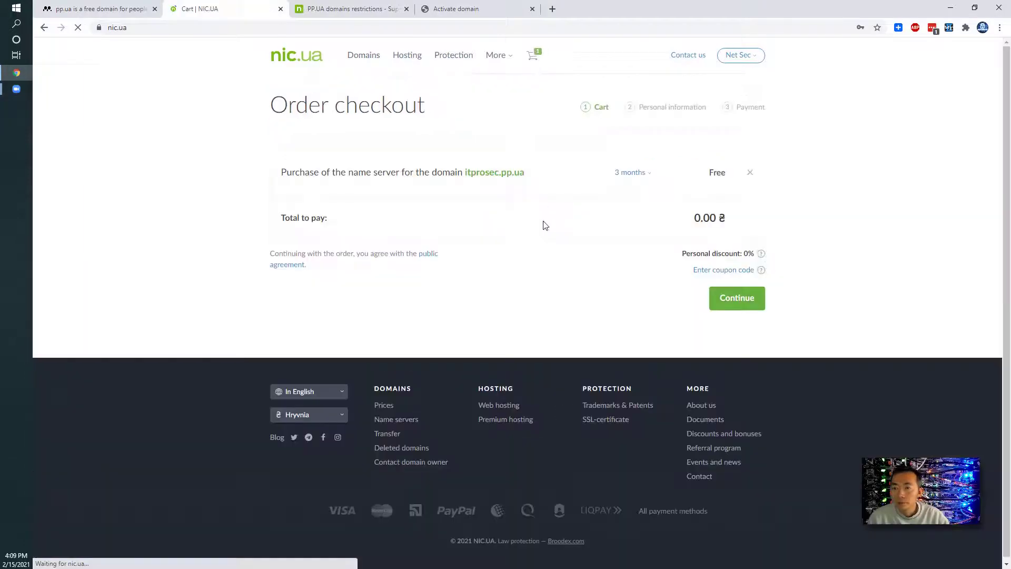
pyautogui.click(752, 299)
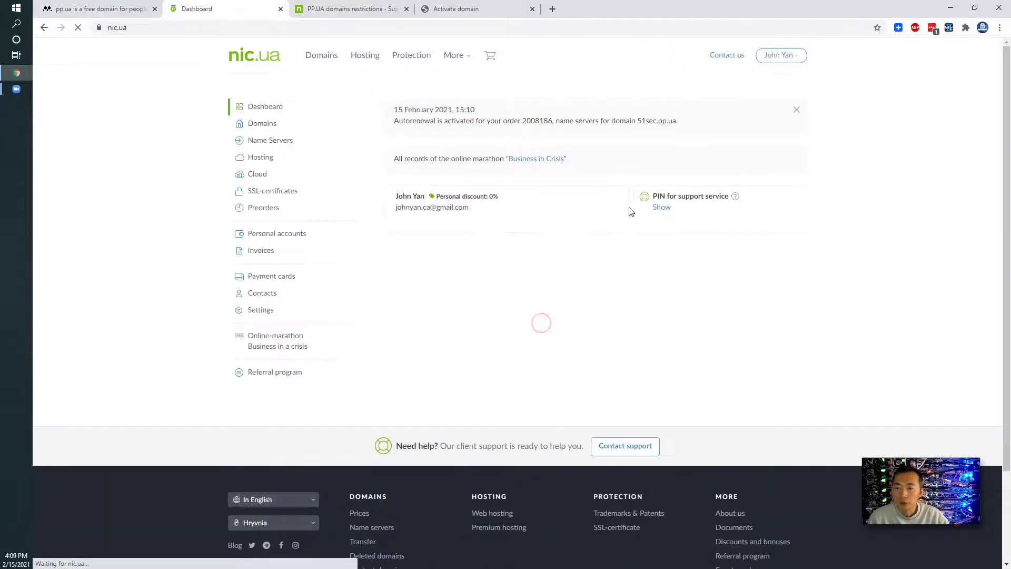
# Turn on auto-renewal for the itprosec.pp.ua name servers.
pyautogui.click(271, 140)
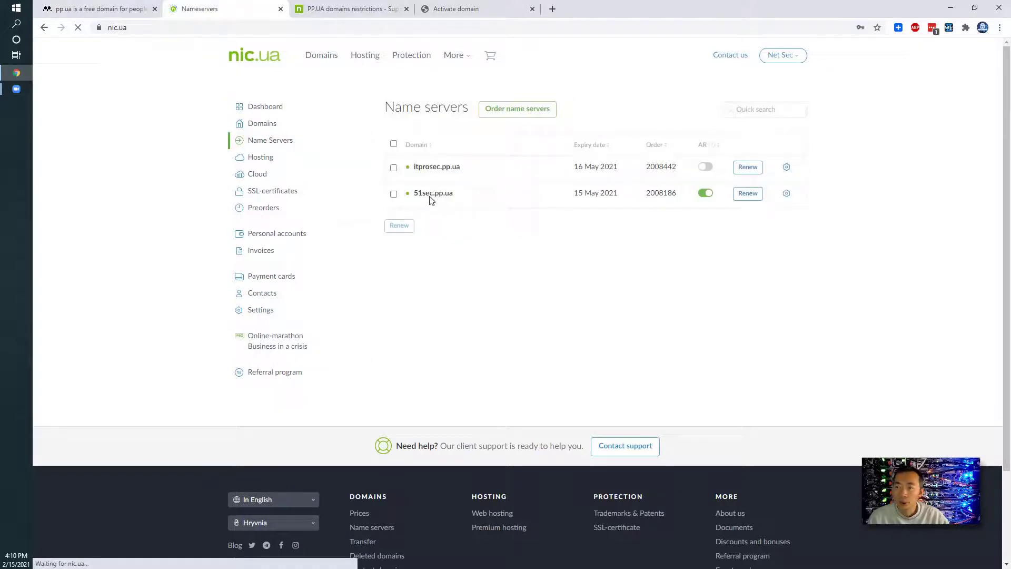
pyautogui.moveTo(468, 166); pyautogui.dragTo(413, 169)
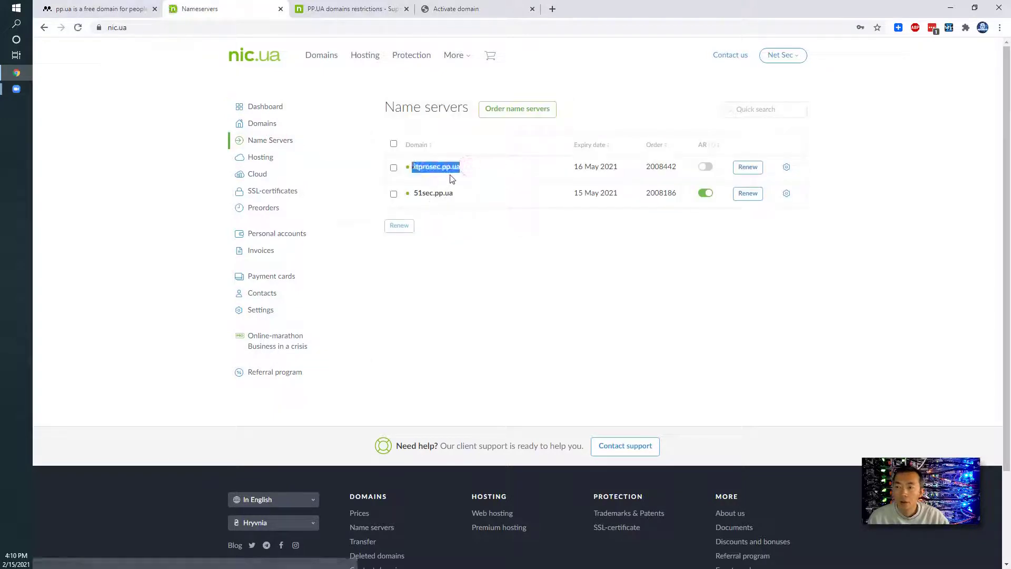
pyautogui.click(708, 168)
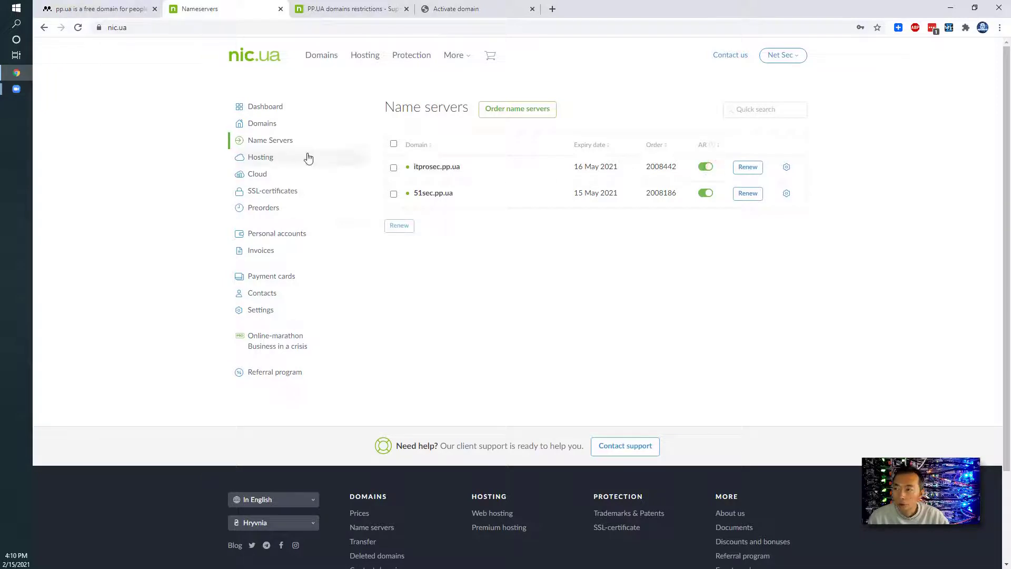
# Review the itprosec.pp.ua row and merge the Cloudflare DNS window into the browser.
pyautogui.click(273, 124)
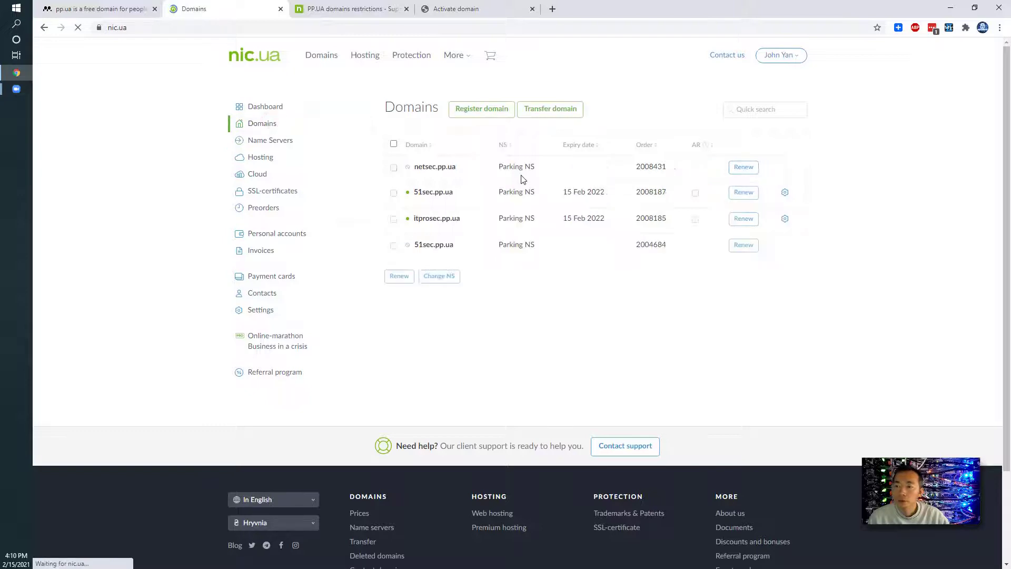
pyautogui.moveTo(411, 219); pyautogui.dragTo(490, 228)
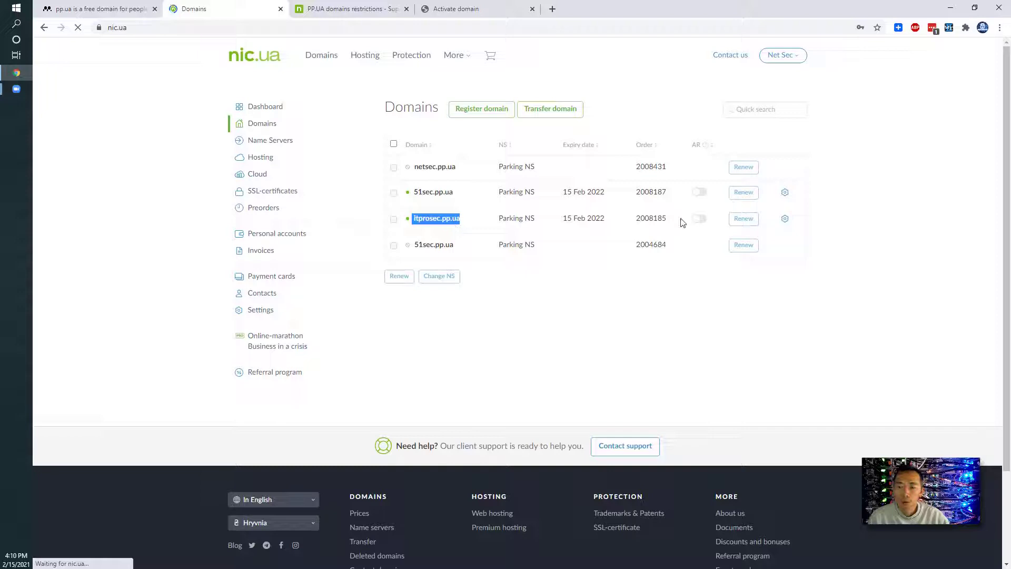
pyautogui.moveTo(680, 218); pyautogui.dragTo(420, 219)
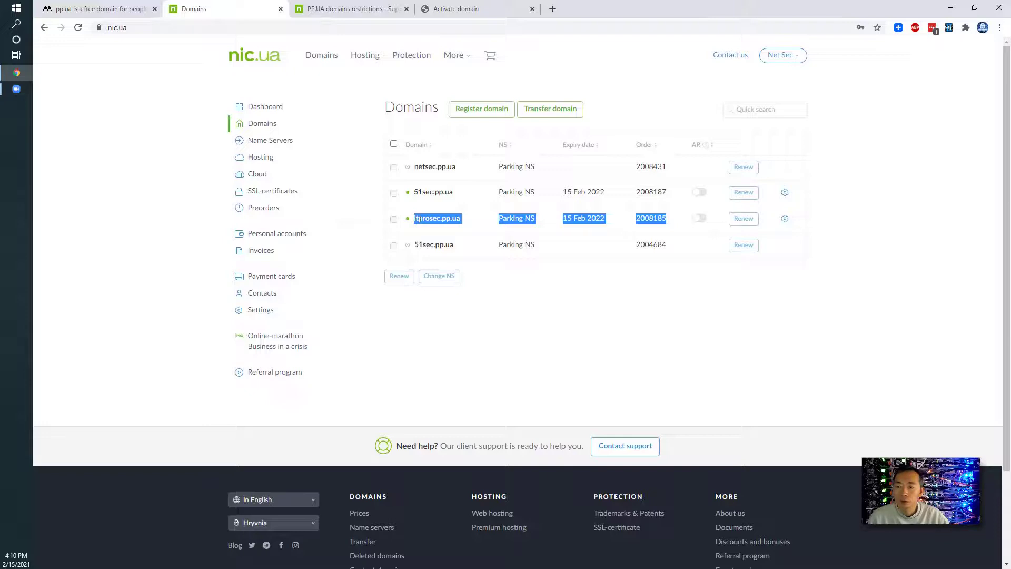
pyautogui.click(417, 218)
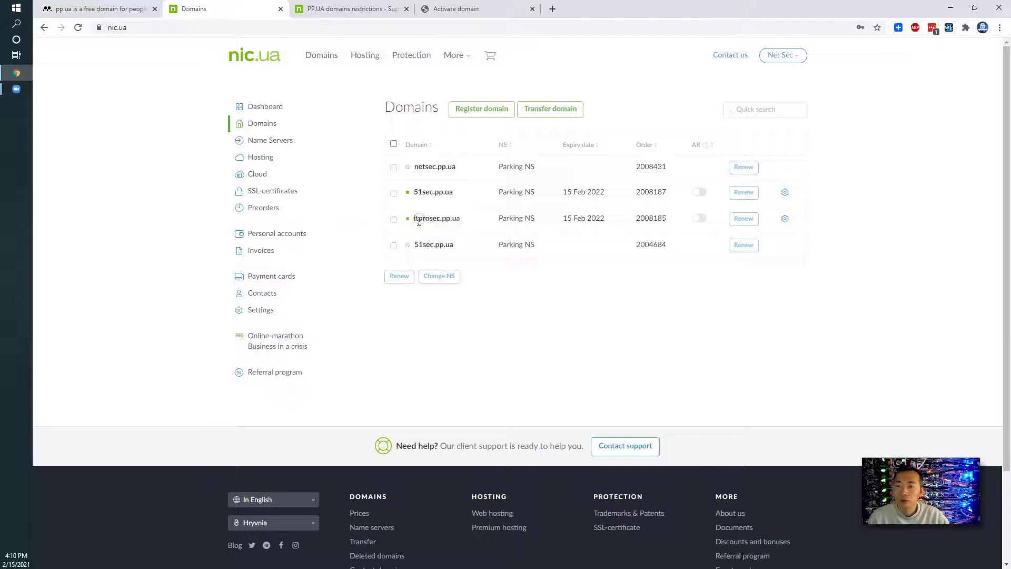
pyautogui.click(479, 218)
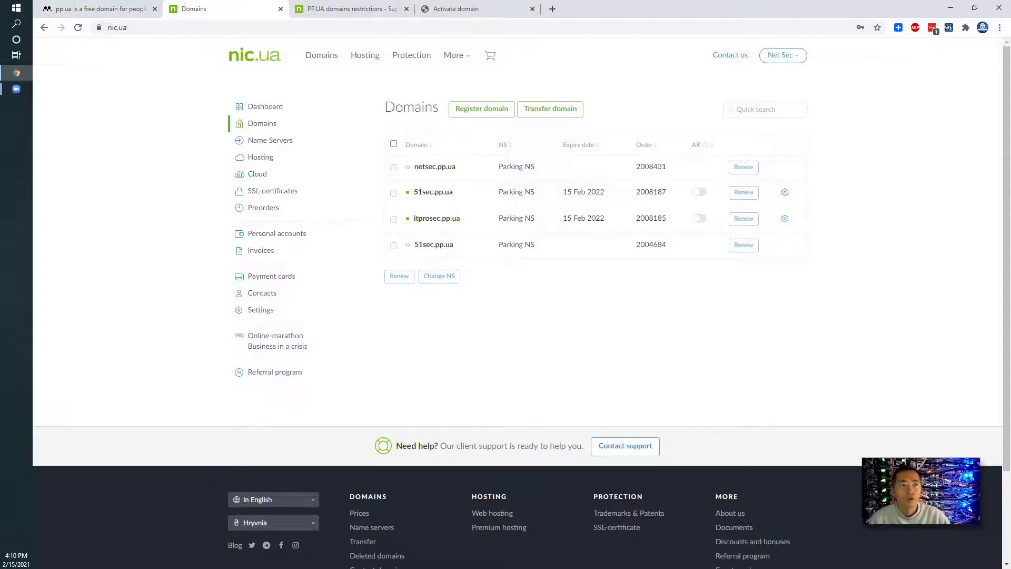
pyautogui.hotkey('alt', 'Tab')
pyautogui.moveTo(564, 11); pyautogui.dragTo(603, 9)
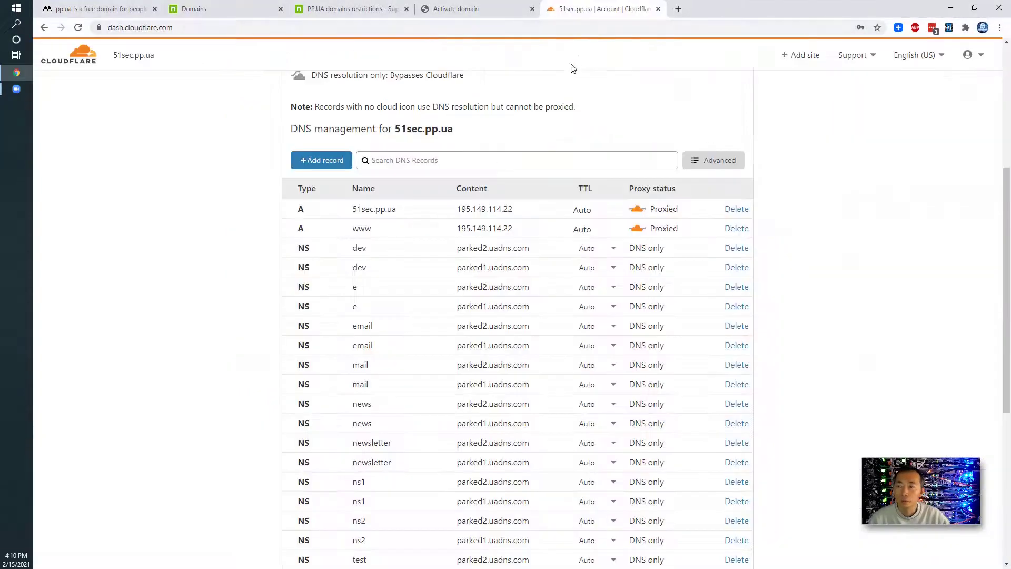
# From the account home, add itprosec.pp.ua as a new site in Cloudflare.
pyautogui.scroll(5, 447, 132)
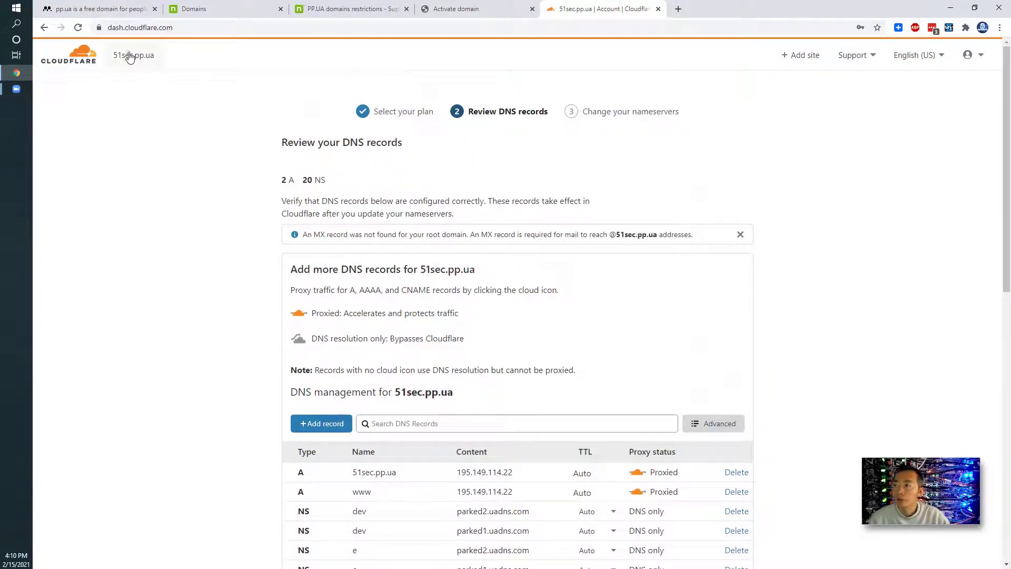
pyautogui.click(84, 54)
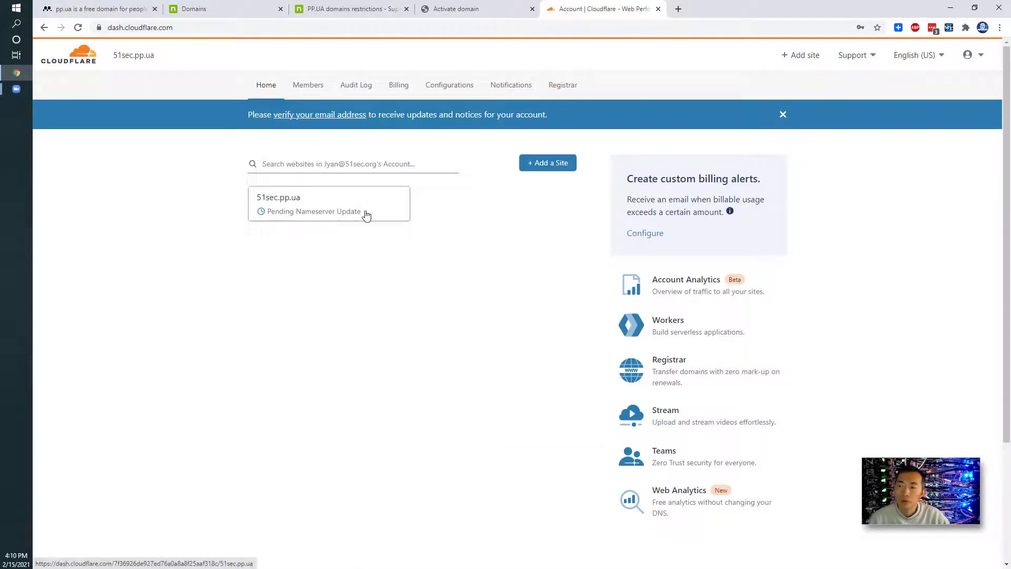
pyautogui.click(545, 163)
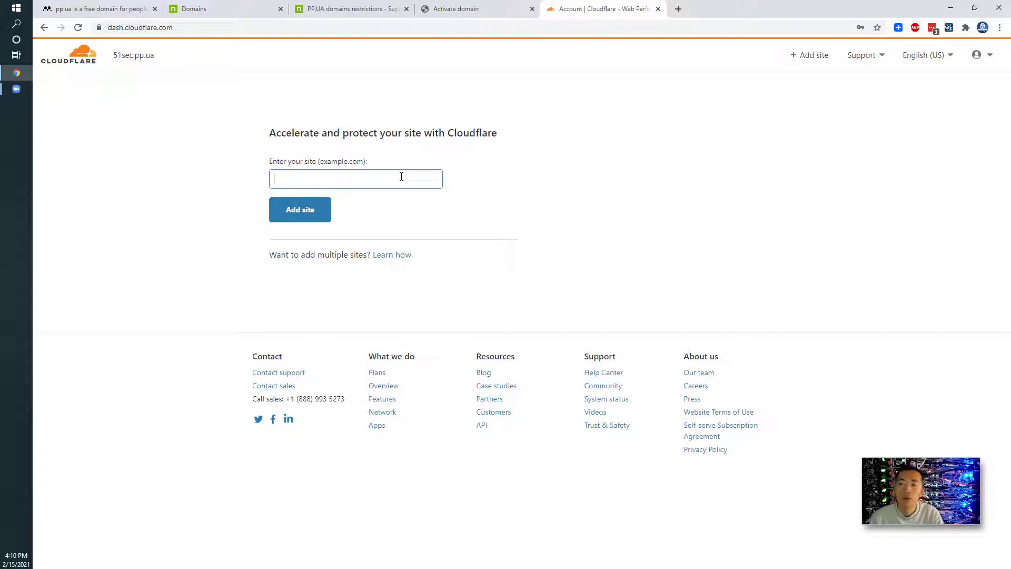
pyautogui.write('it')
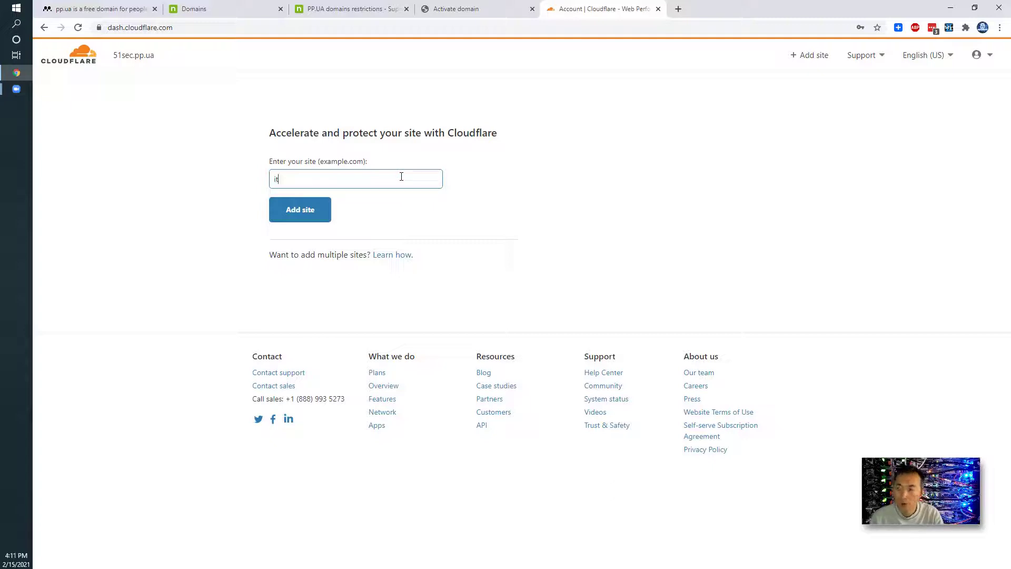
pyautogui.write('prosec')
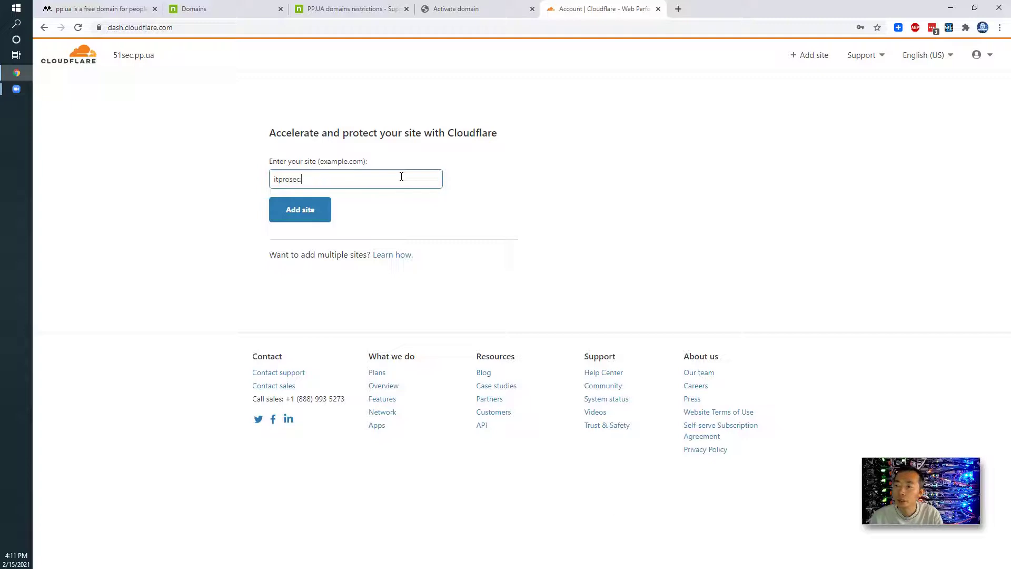
pyautogui.write('.pp.ua')
pyautogui.press('BackSpace')
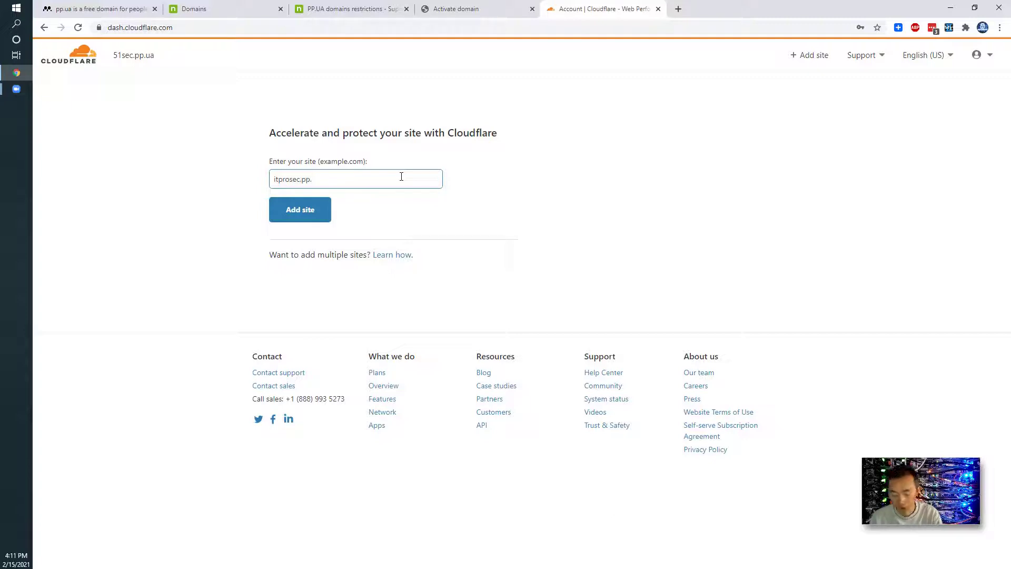
pyautogui.write('ua')
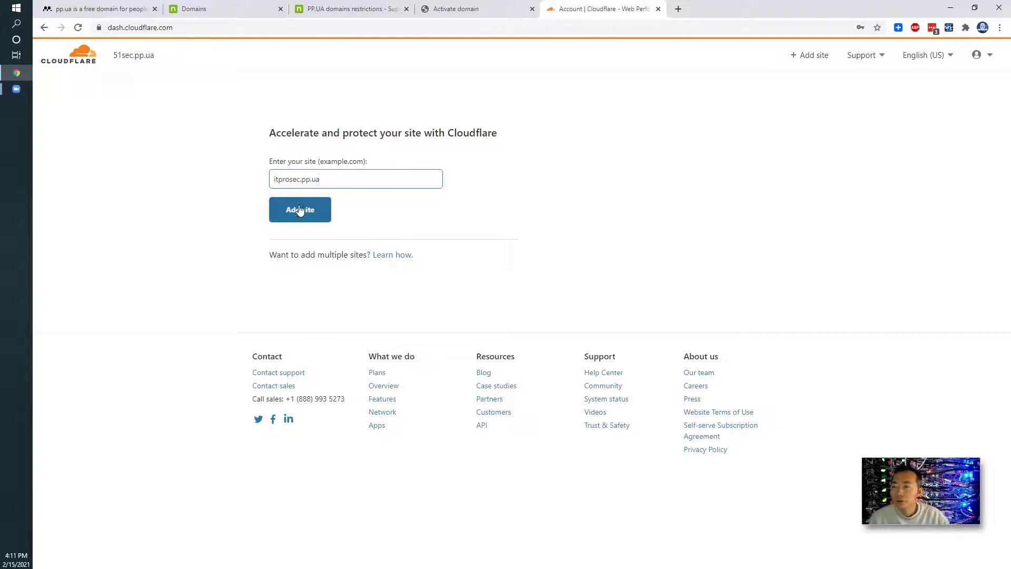
pyautogui.click(299, 210)
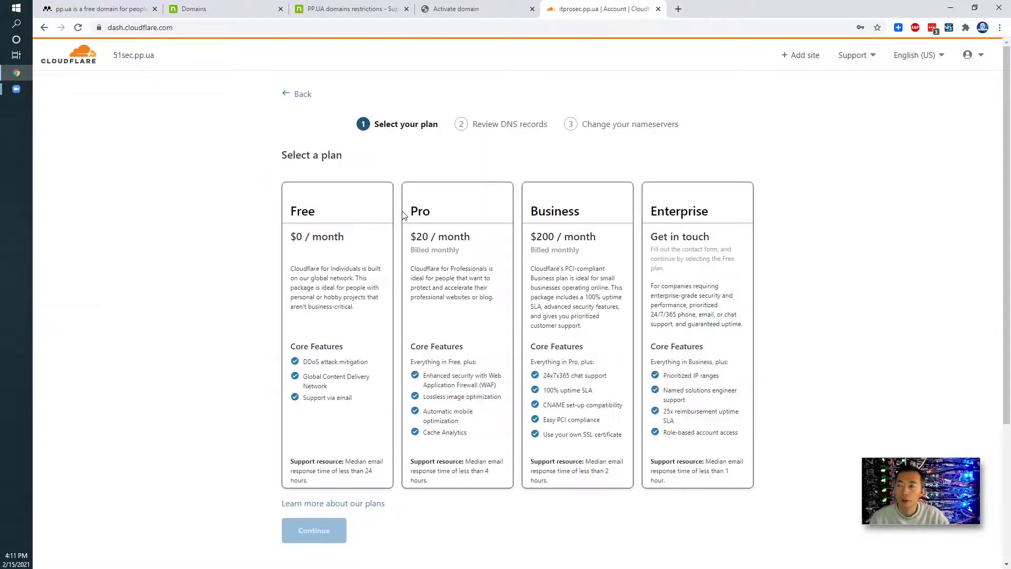
# Choose the Free plan and review the scanned DNS records (1 A, 22 NS) for itprosec.pp.ua.
pyautogui.click(360, 212)
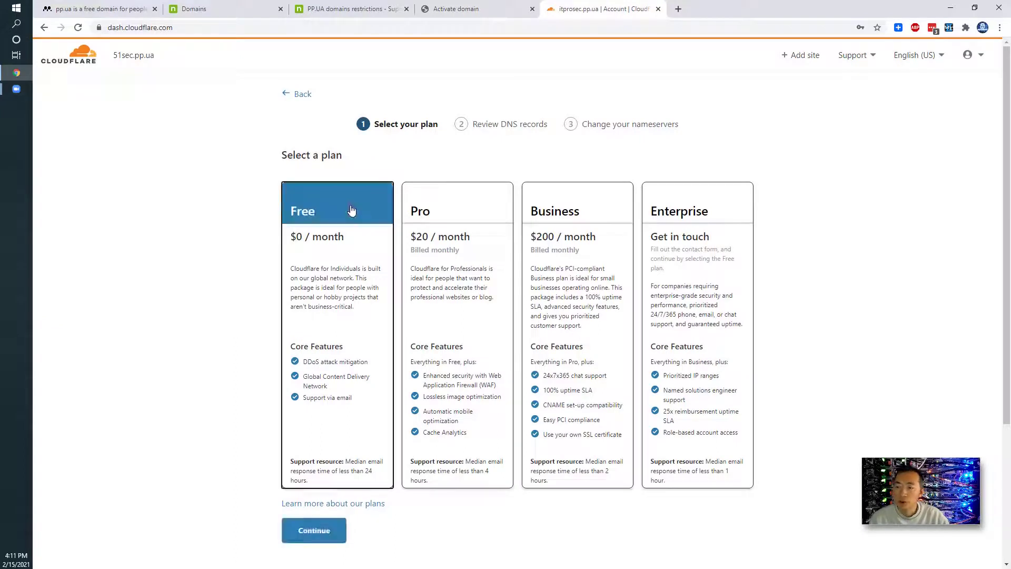
pyautogui.click(328, 531)
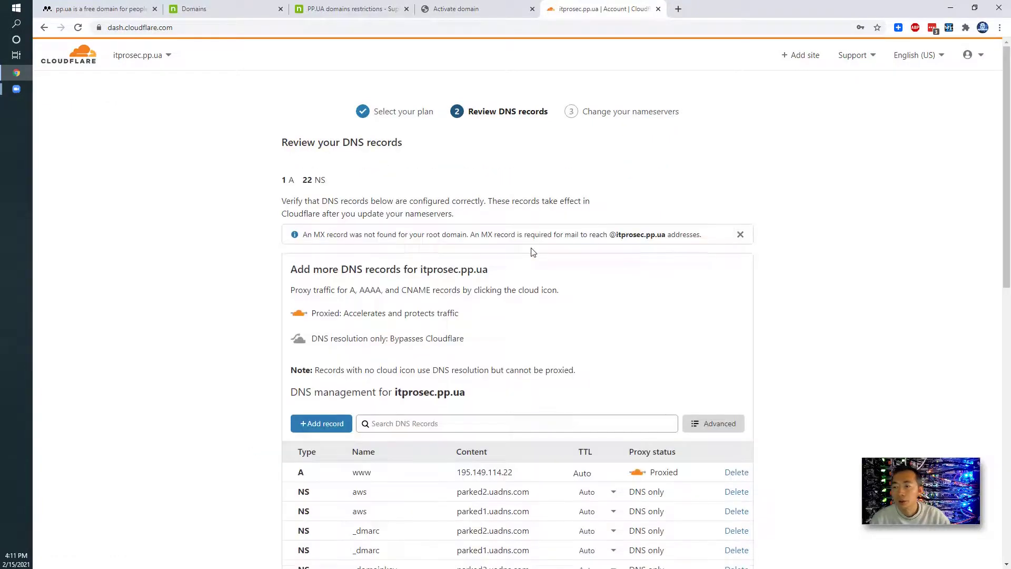
pyautogui.scroll(-11, 534, 273)
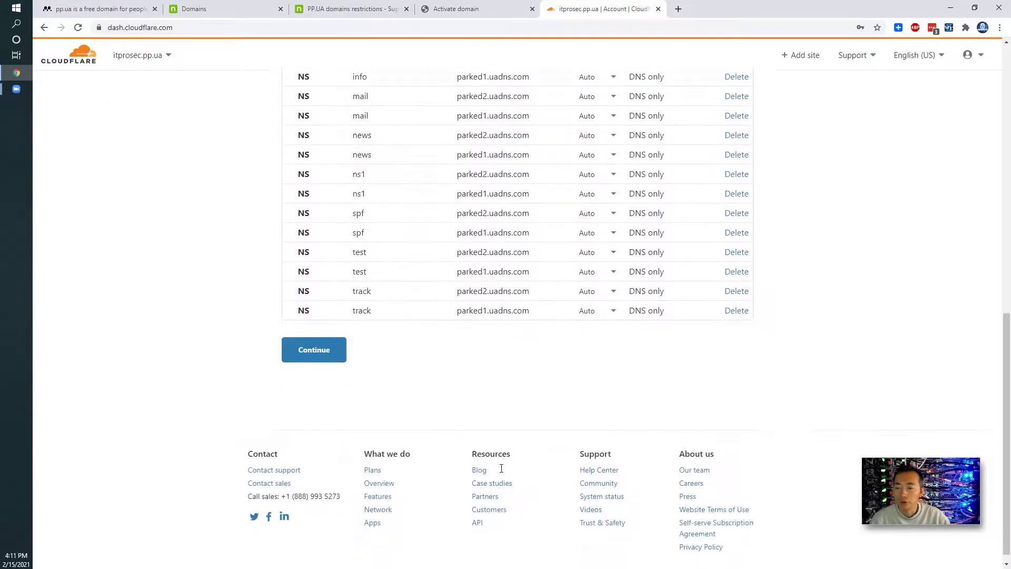
# Note the old nameservers and Cloudflare's armando and megan nameservers, copy the second, and switch to nic.ua.
pyautogui.click(333, 348)
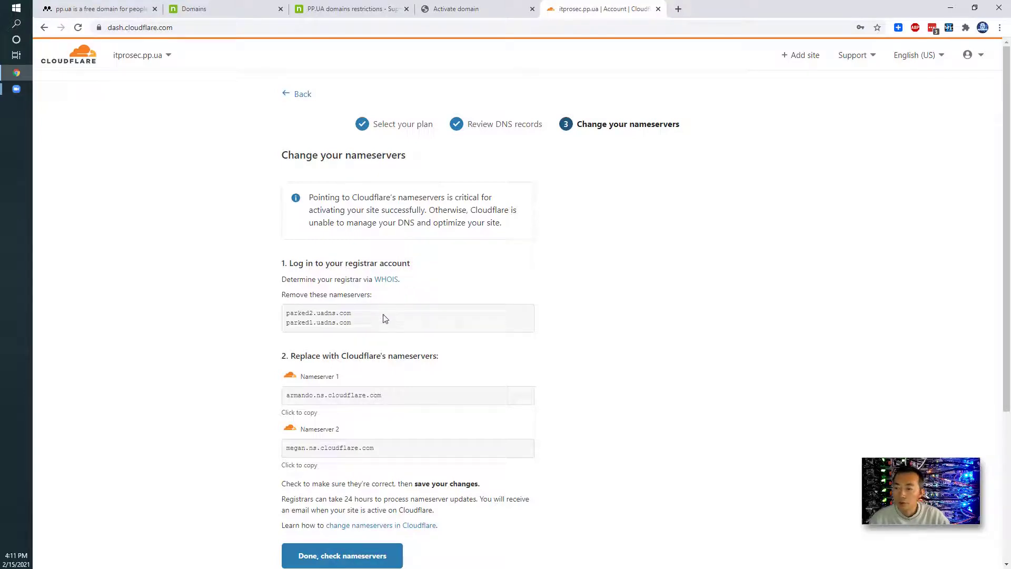
pyautogui.moveTo(347, 314); pyautogui.dragTo(282, 315)
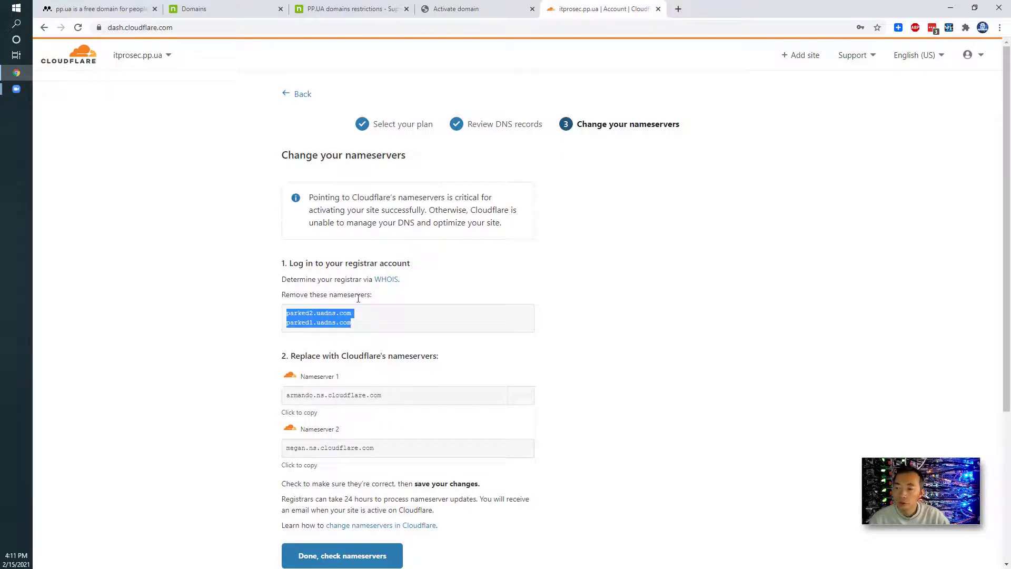
pyautogui.moveTo(389, 395); pyautogui.dragTo(286, 395)
pyautogui.click(383, 448)
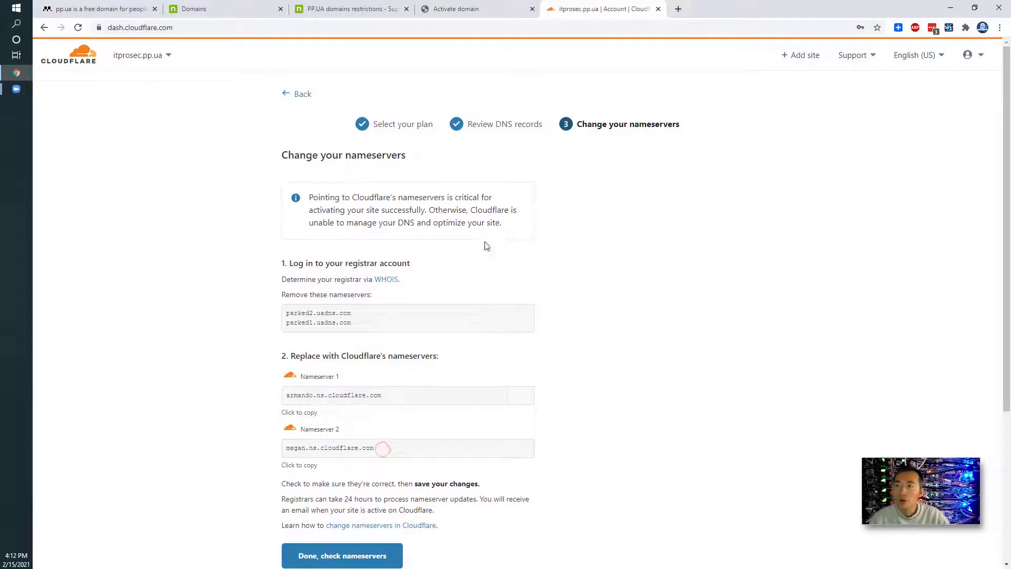
pyautogui.click(212, 9)
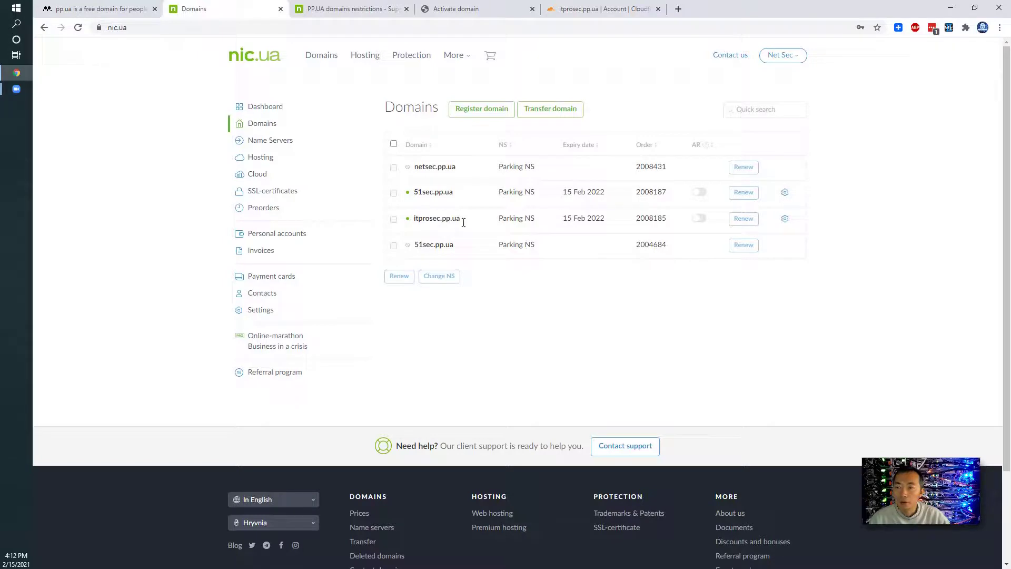
# Switch itprosec.pp.ua's NS-servers to Custom name servers and make the server list editable.
pyautogui.click(788, 222)
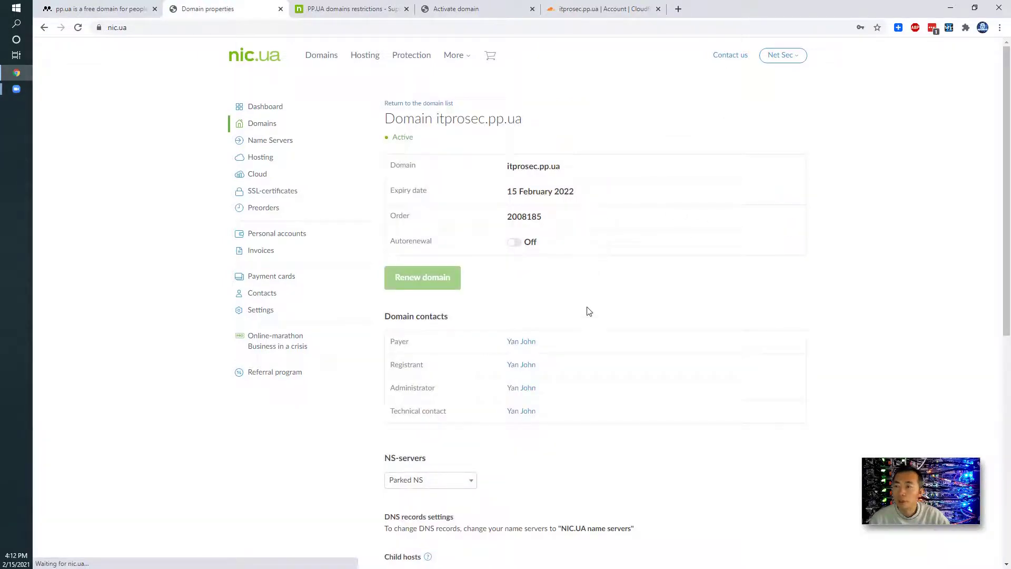
pyautogui.scroll(-4, 588, 311)
pyautogui.click(460, 271)
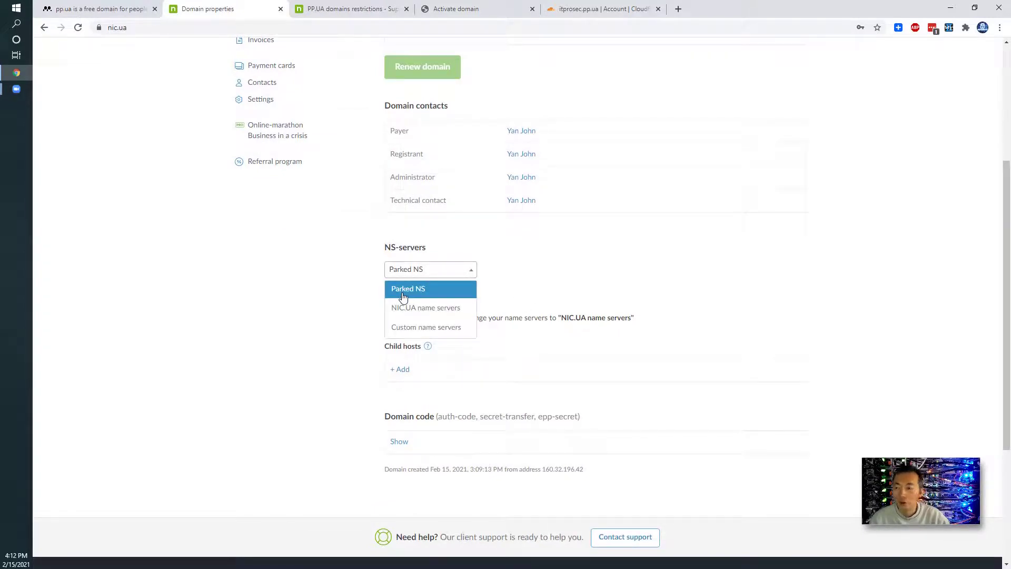
pyautogui.click(460, 328)
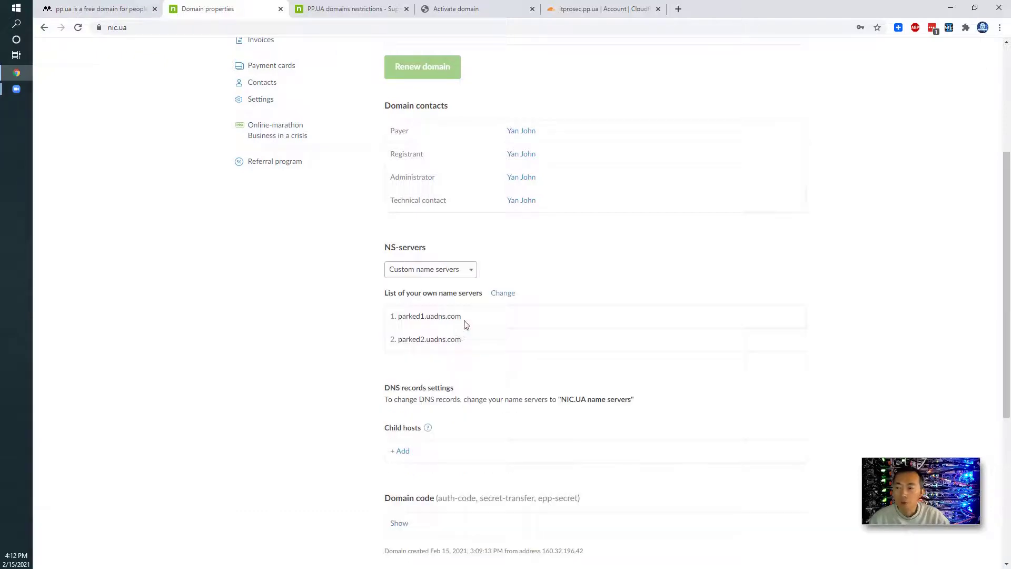
pyautogui.click(502, 293)
pyautogui.tripleClick(502, 319)
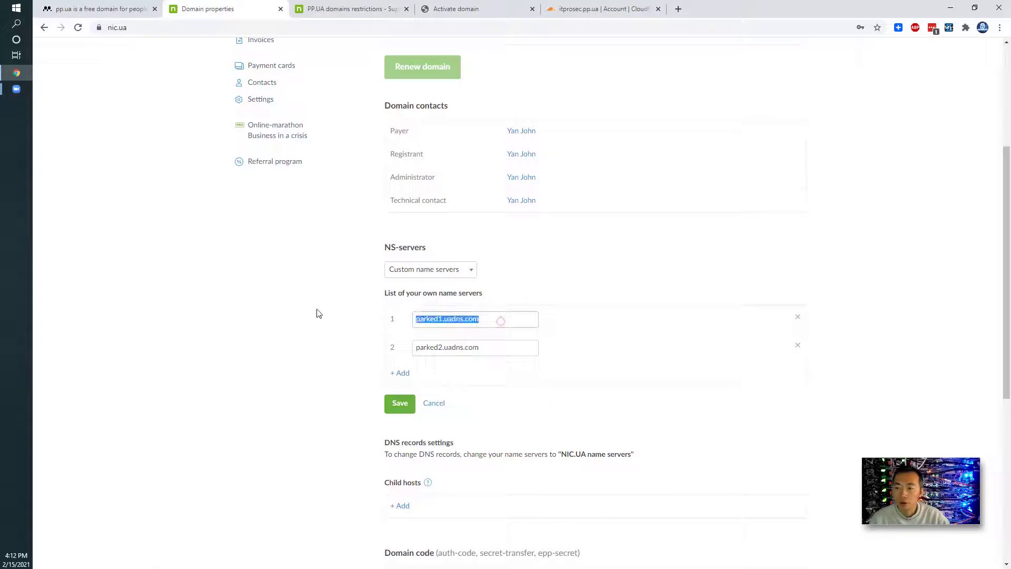
# Replace the first name server with armando.ns.cloudflare.com.
pyautogui.click(574, 7)
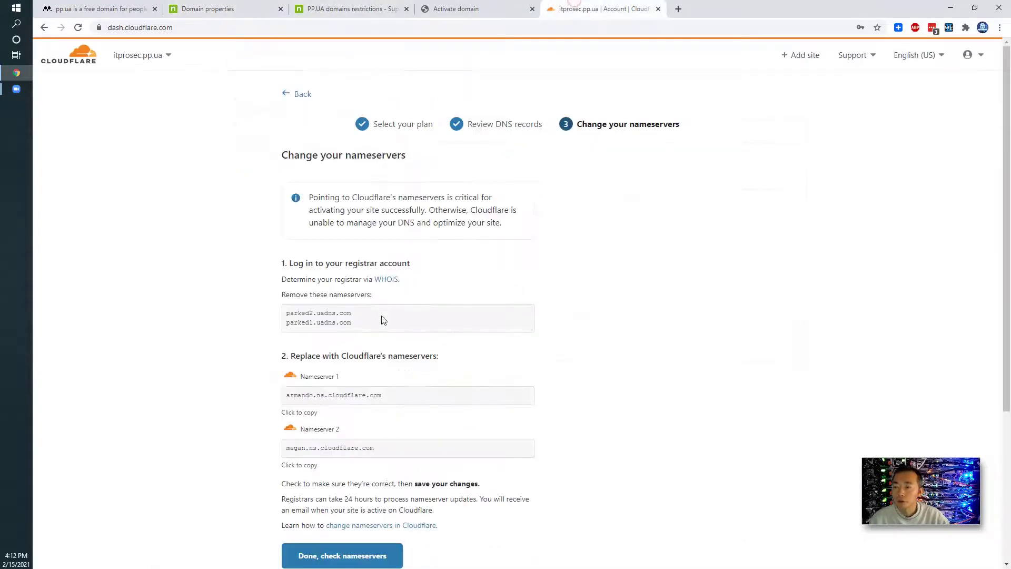
pyautogui.moveTo(395, 397); pyautogui.dragTo(285, 396)
pyautogui.hotkey('ctrl', 'c')
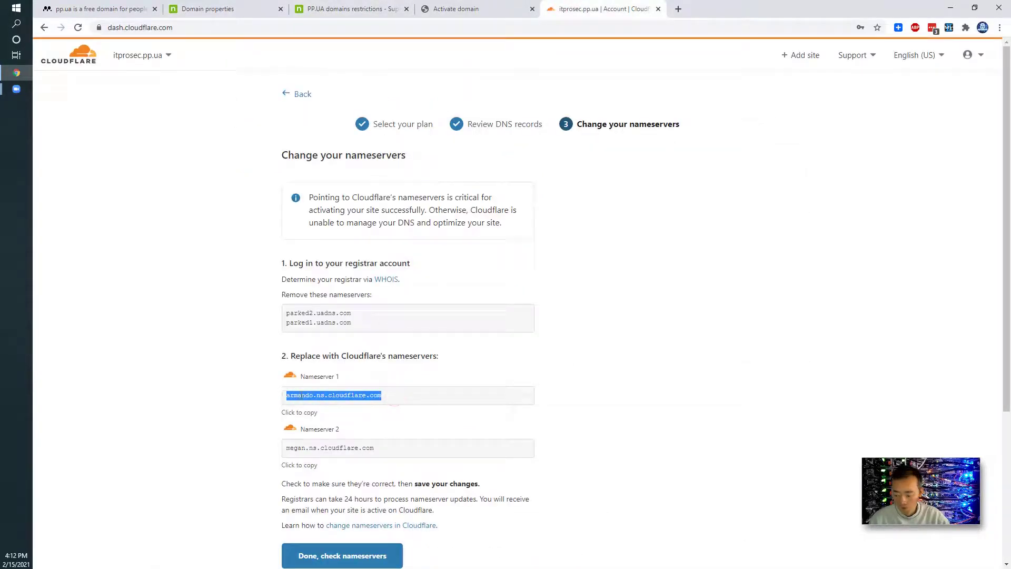
pyautogui.click(253, 6)
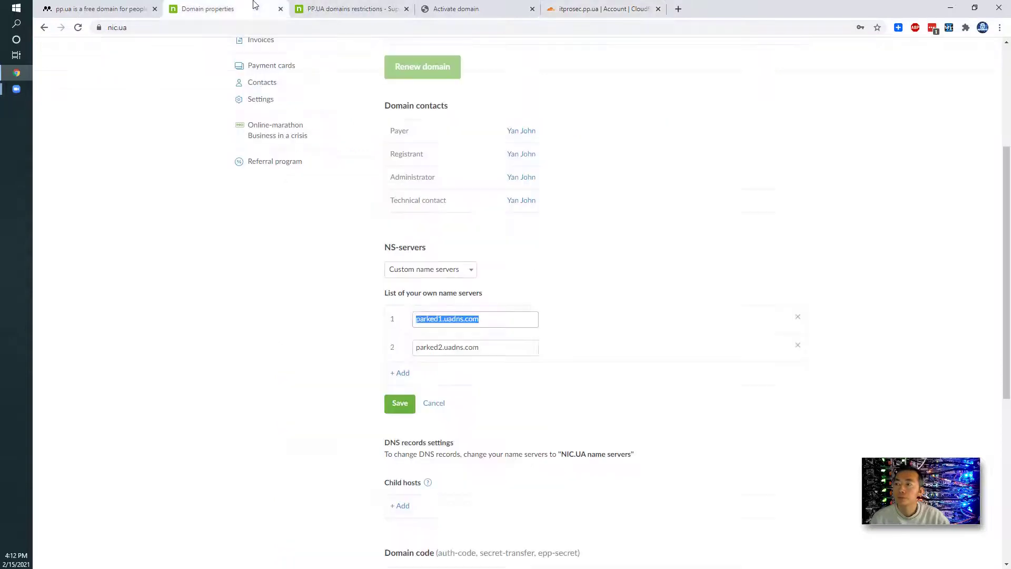
pyautogui.hotkey('ctrl', 'v')
# Replace the second name server with megan.ns.cloudflare.com and save the name servers.
pyautogui.click(606, 9)
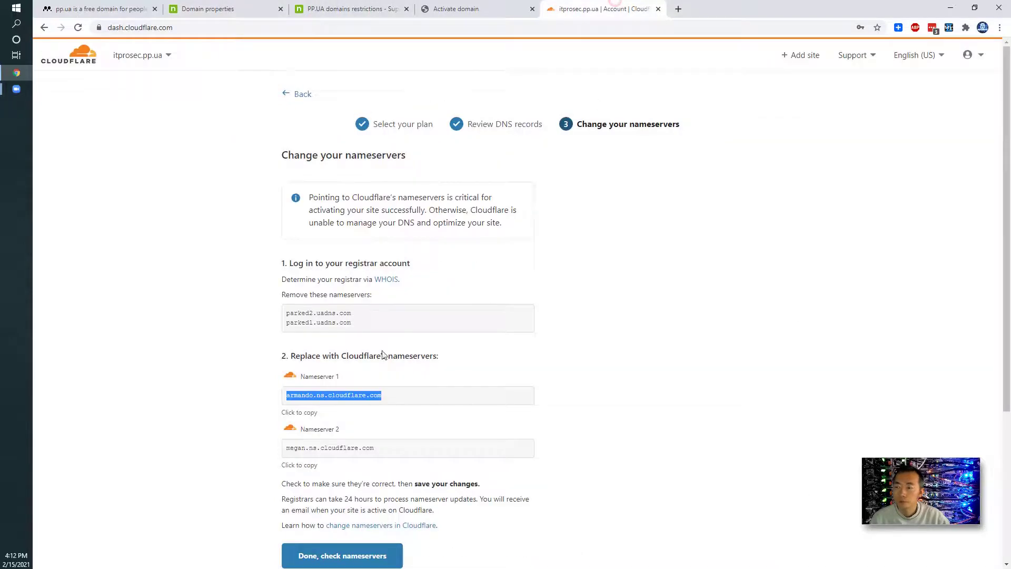
pyautogui.click(384, 449)
pyautogui.hotkey('ctrl', 'c')
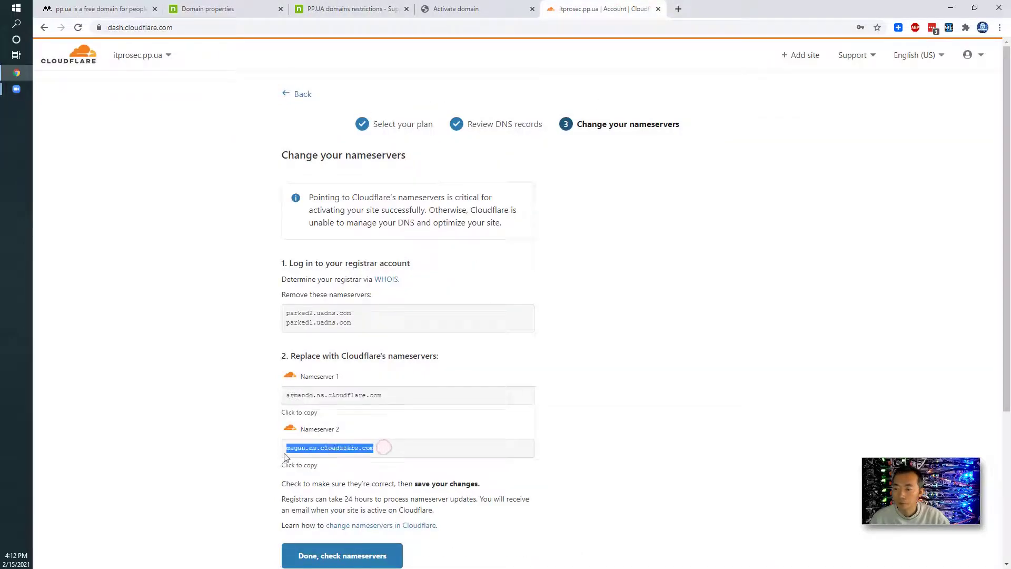
pyautogui.click(239, 9)
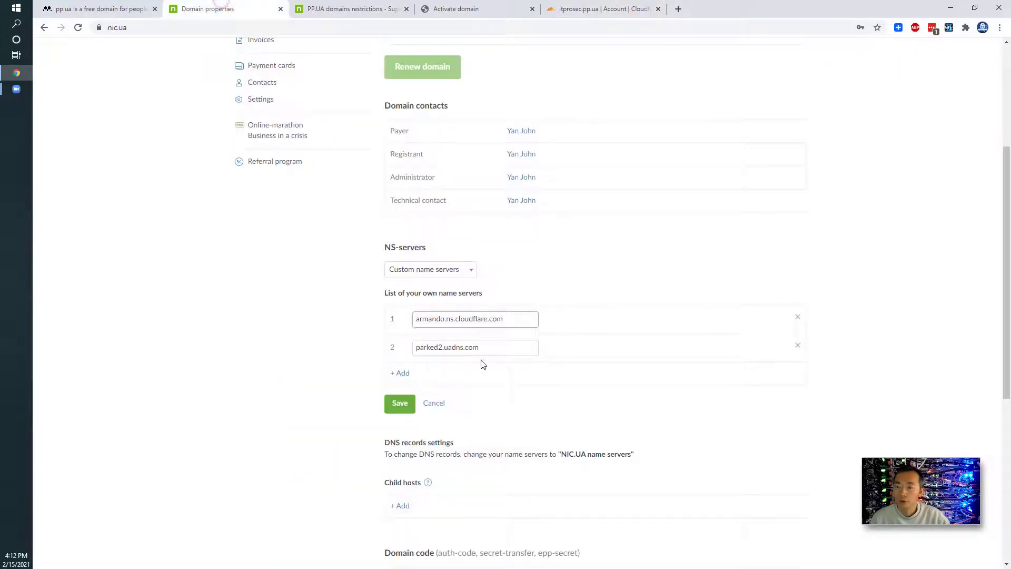
pyautogui.moveTo(480, 349); pyautogui.dragTo(414, 346)
pyautogui.hotkey('ctrl', 'v')
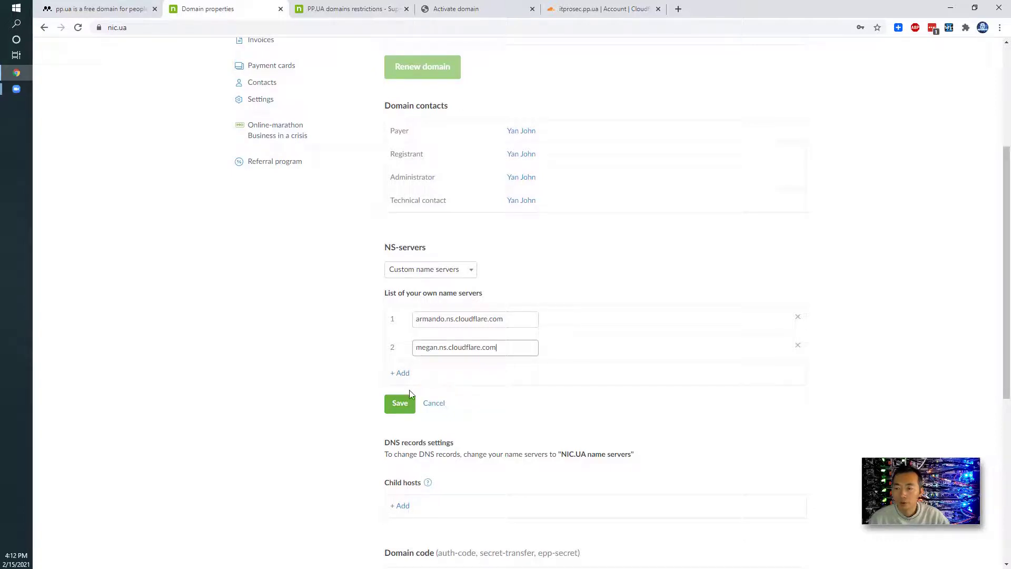
pyautogui.click(402, 403)
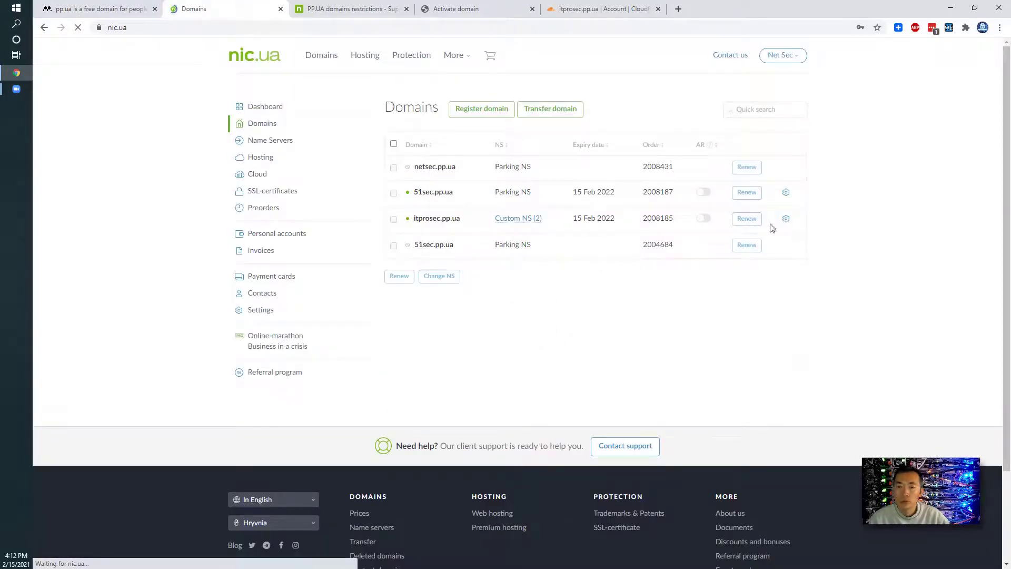
pyautogui.click(786, 220)
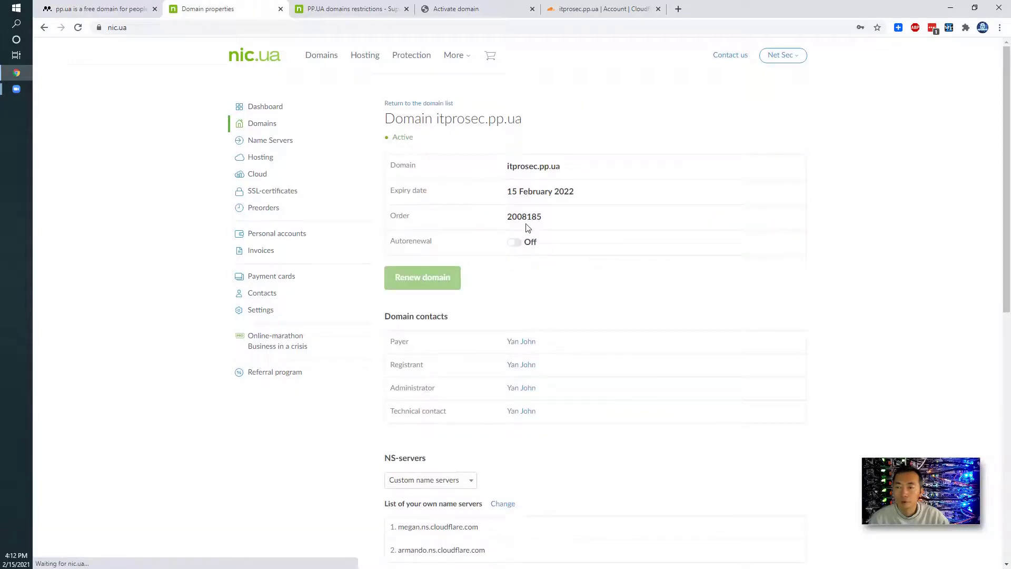
# Confirm in Cloudflare that itprosec.pp.ua's nameservers have been changed.
pyautogui.click(603, 9)
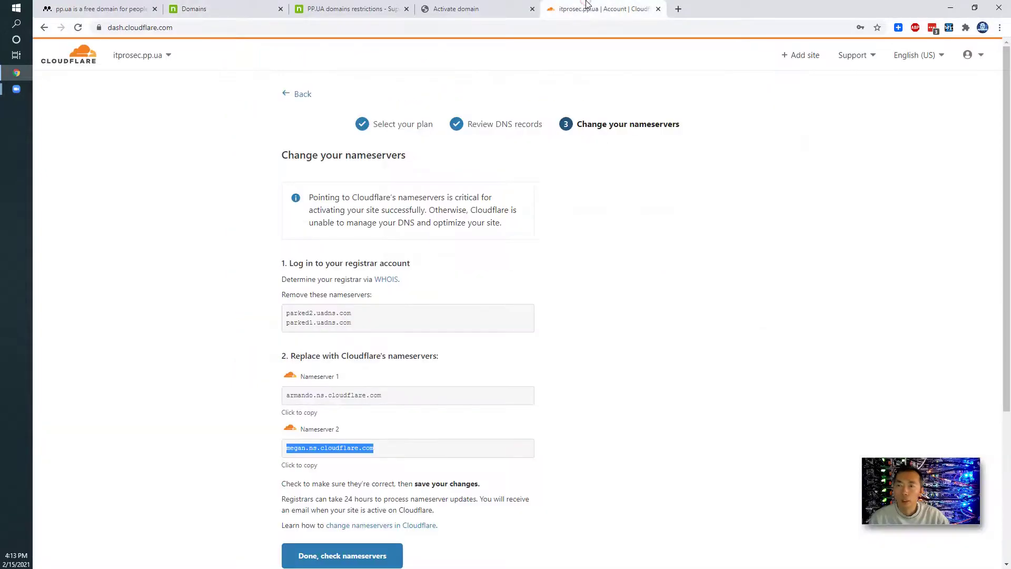
pyautogui.scroll(-4, 466, 286)
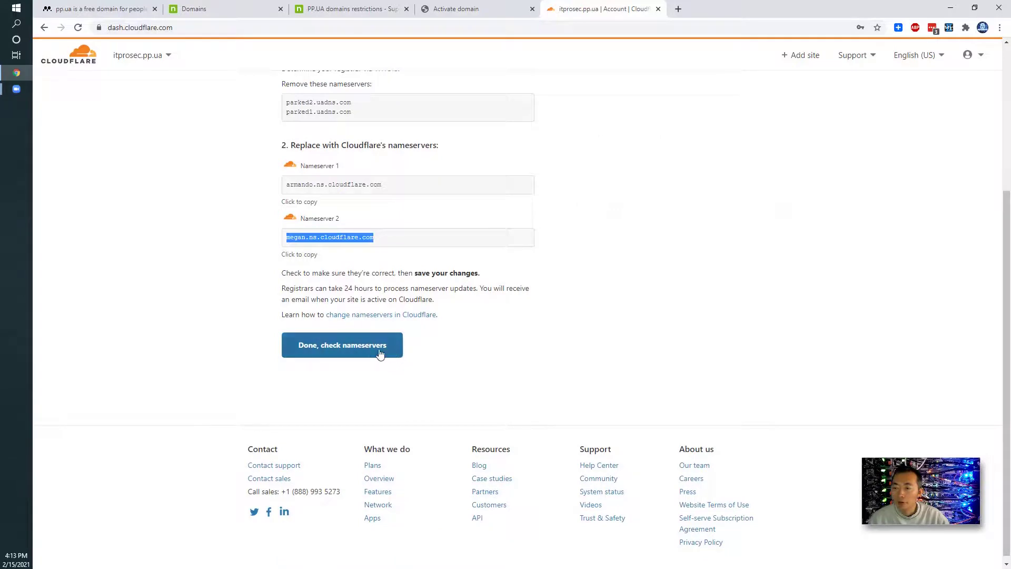
pyautogui.click(315, 347)
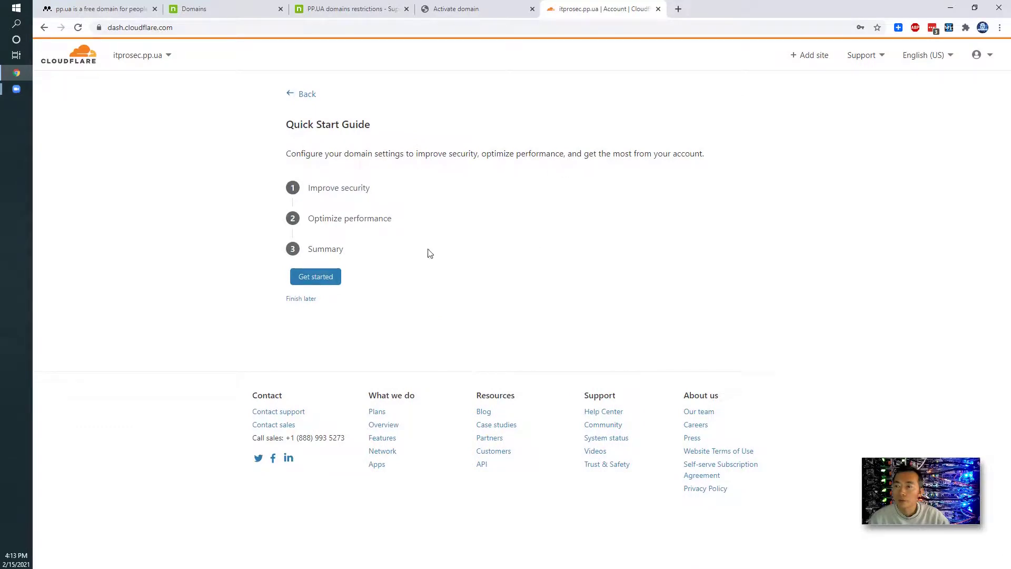
# Run the Quick Start Guide: Automatic HTTPS Rewrites on, Always use HTTPS off, no Auto Minify, Brotli on.
pyautogui.click(329, 276)
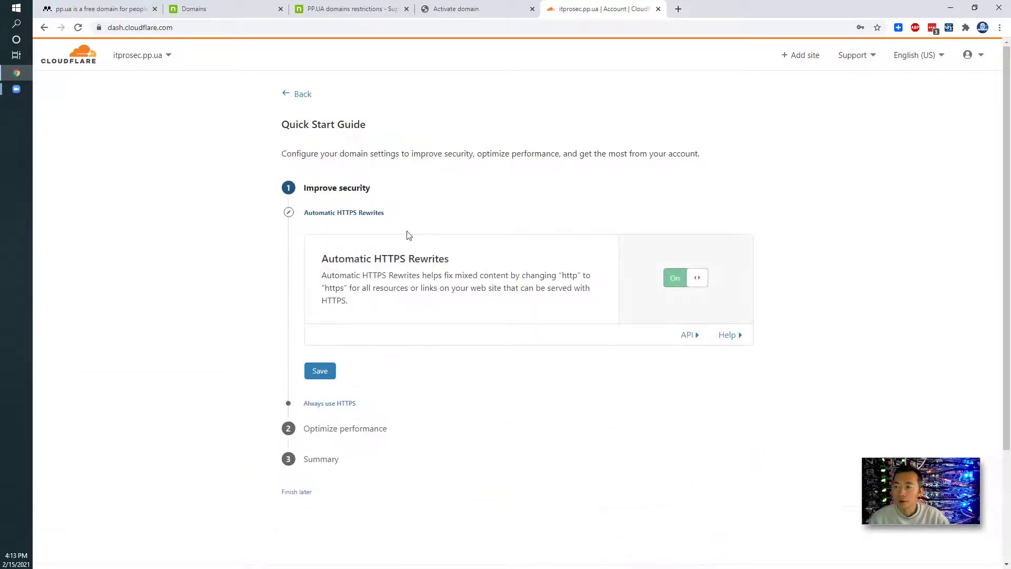
pyautogui.click(321, 371)
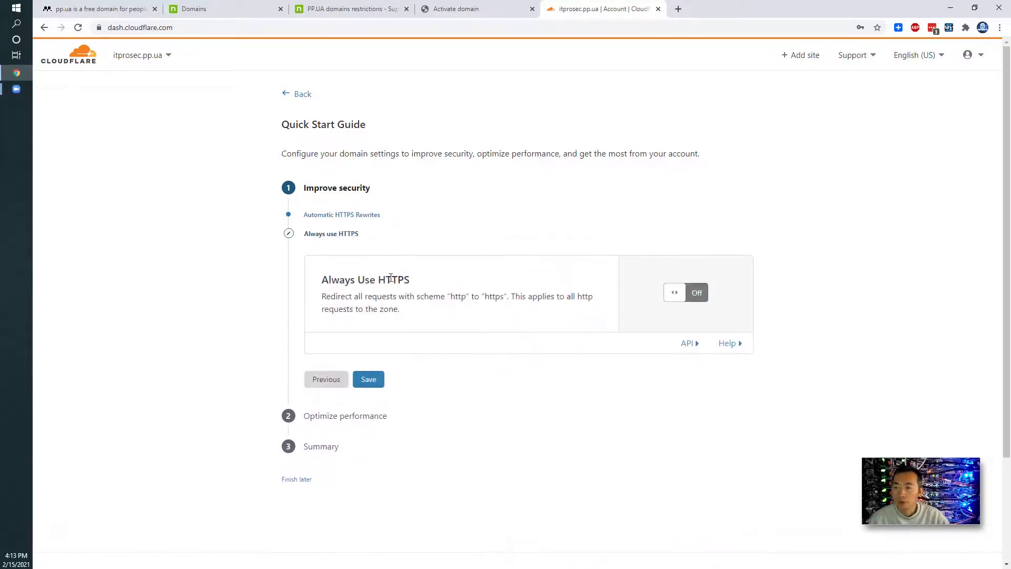
pyautogui.click(371, 383)
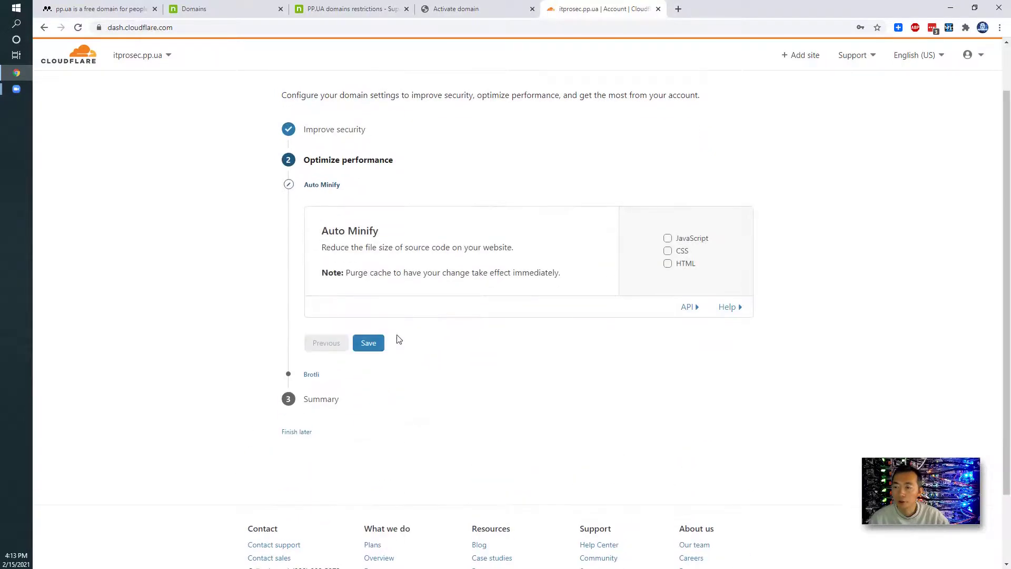
pyautogui.click(375, 348)
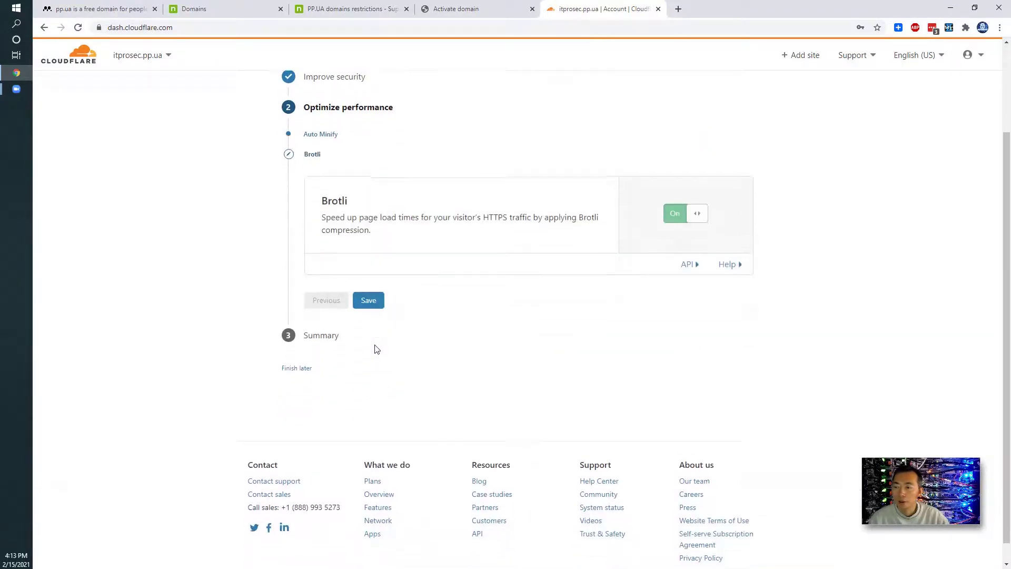
pyautogui.click(372, 298)
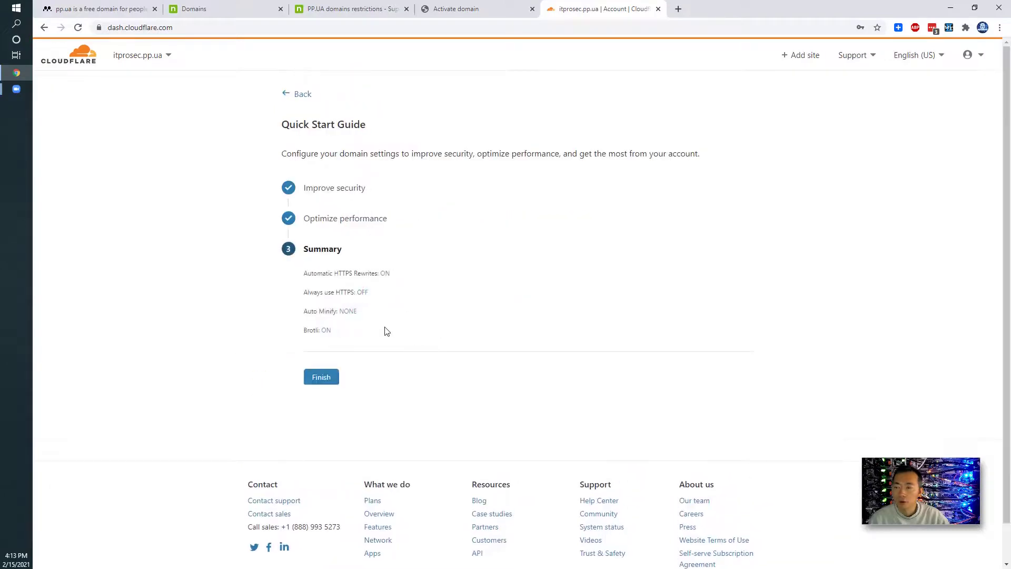
# Finish the Quick Start Guide and view the site overview.
pyautogui.click(322, 378)
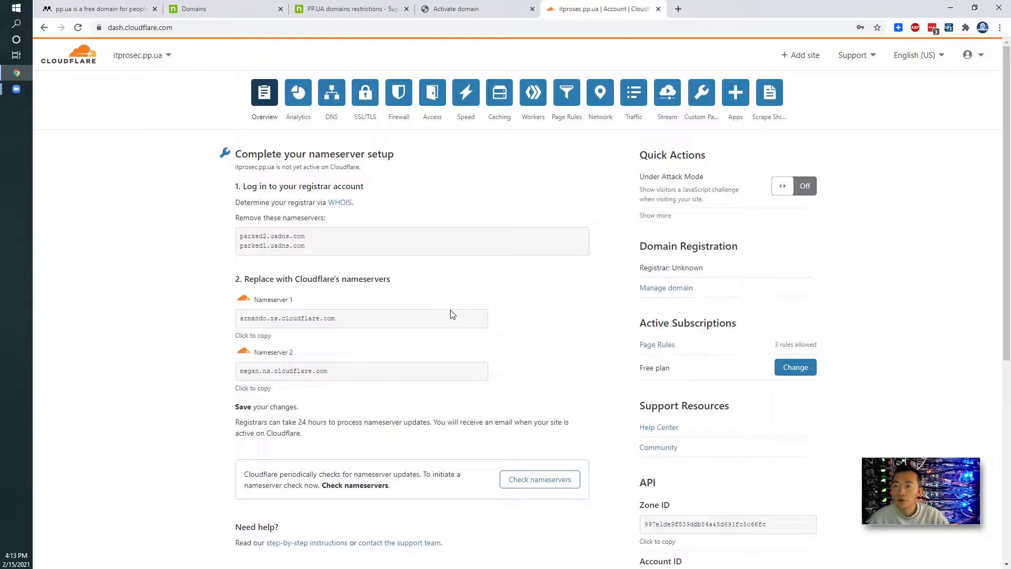
pyautogui.scroll(-1, 452, 315)
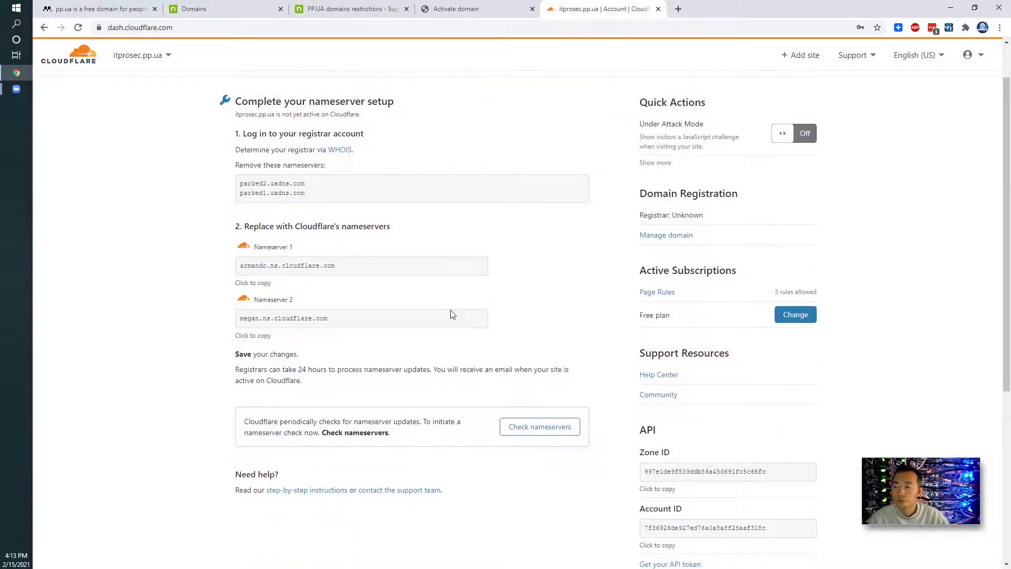
pyautogui.scroll(1, 319, 234)
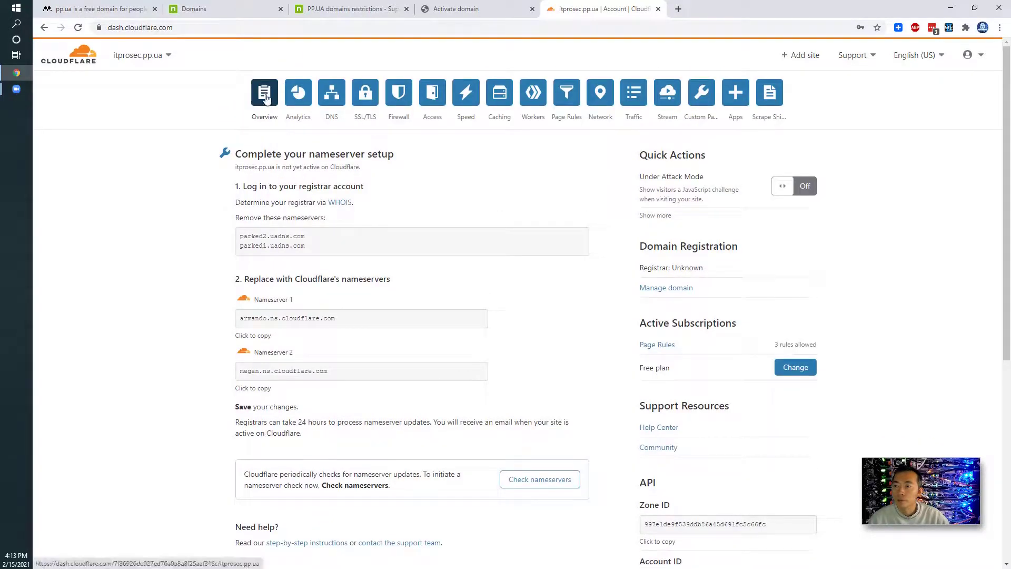
# Open itprosec.pp.ua from the account home and ask Cloudflare to re-check its nameservers.
pyautogui.click(69, 57)
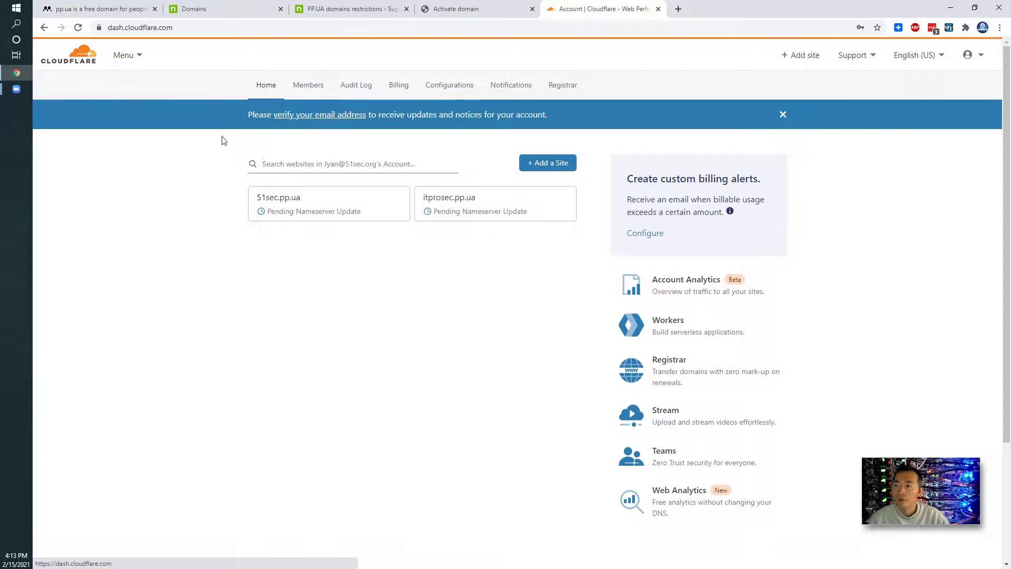
pyautogui.click(492, 204)
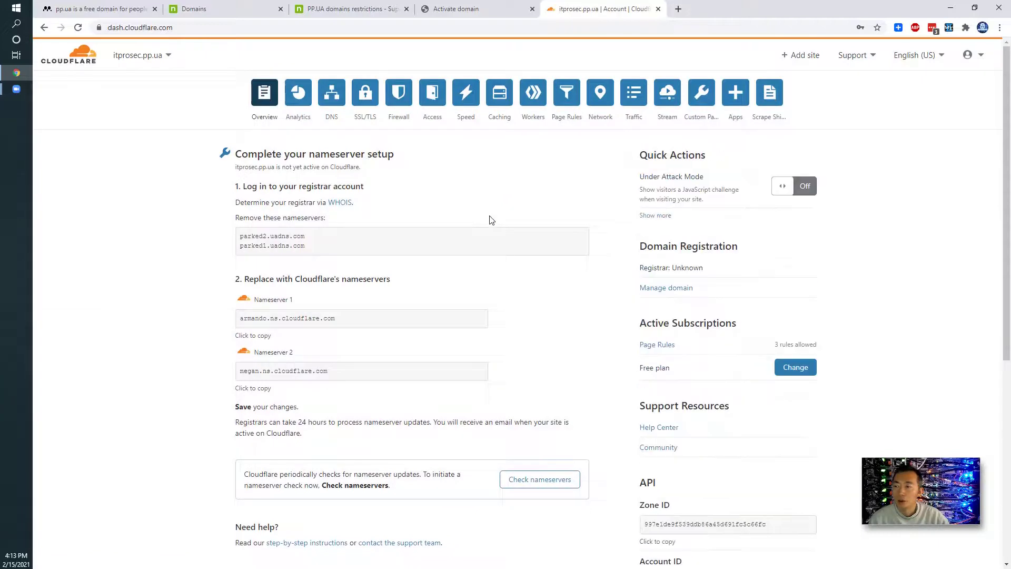
pyautogui.scroll(-2, 480, 304)
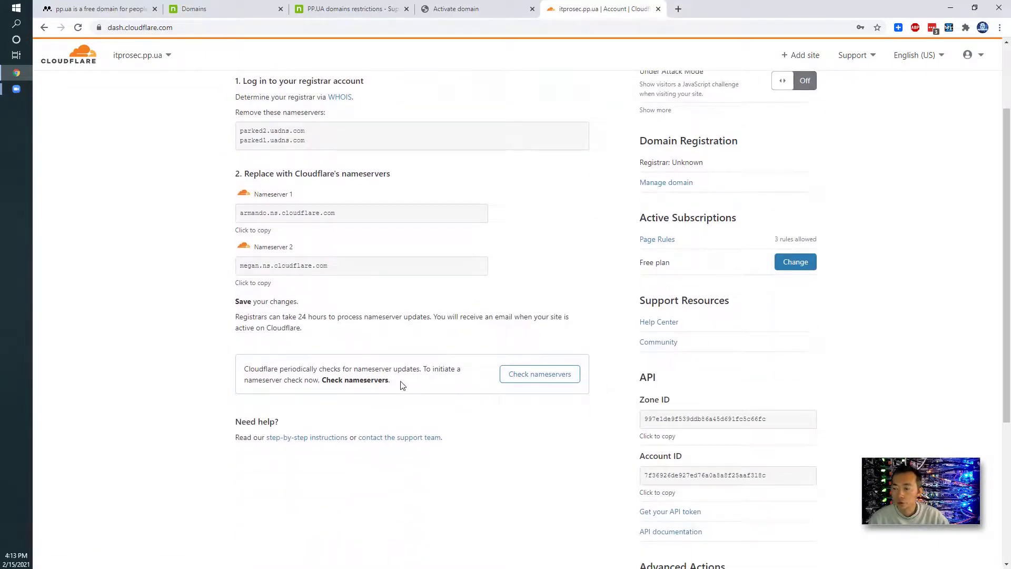
pyautogui.click(530, 379)
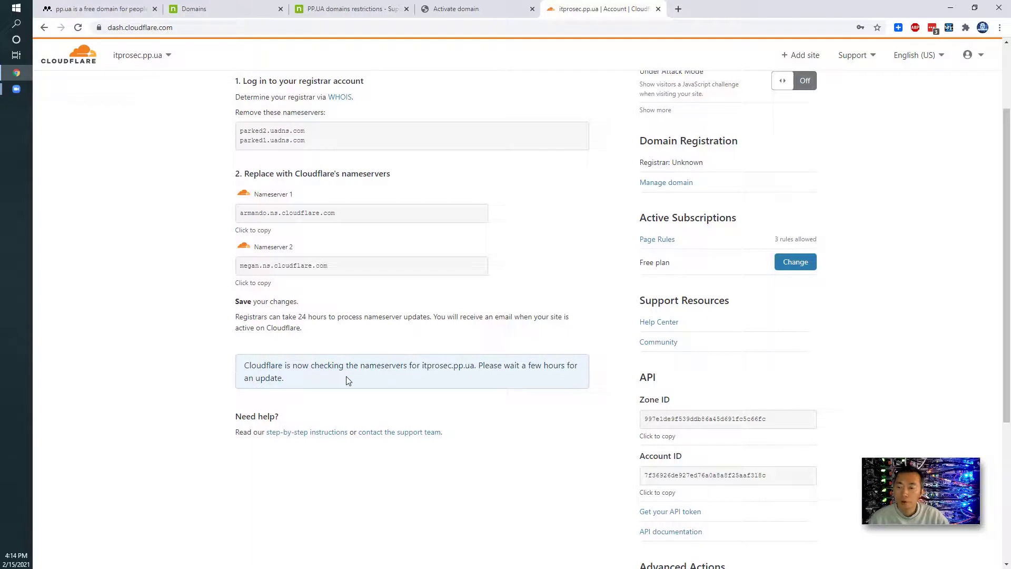
pyautogui.moveTo(520, 365); pyautogui.dragTo(569, 368)
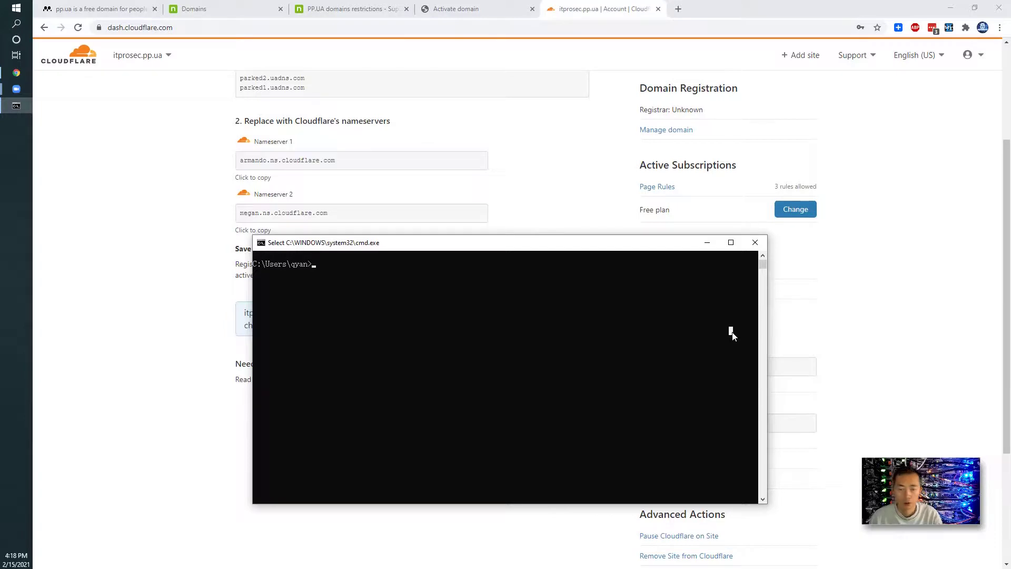
# Start nslookup and query 51sec.pp.ua and itprosec.pp.ua.
pyautogui.write('nslookup')
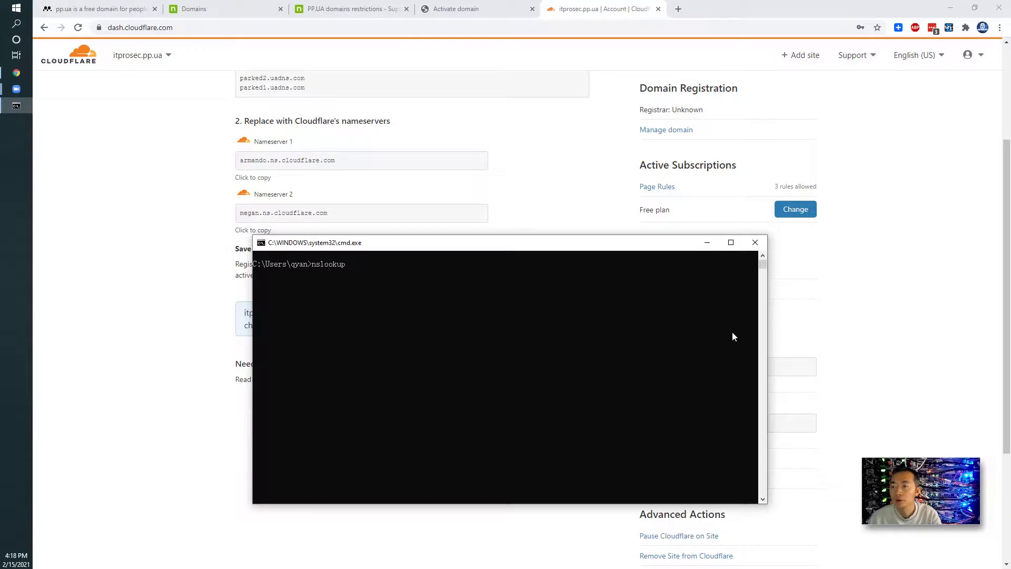
pyautogui.press('Return')
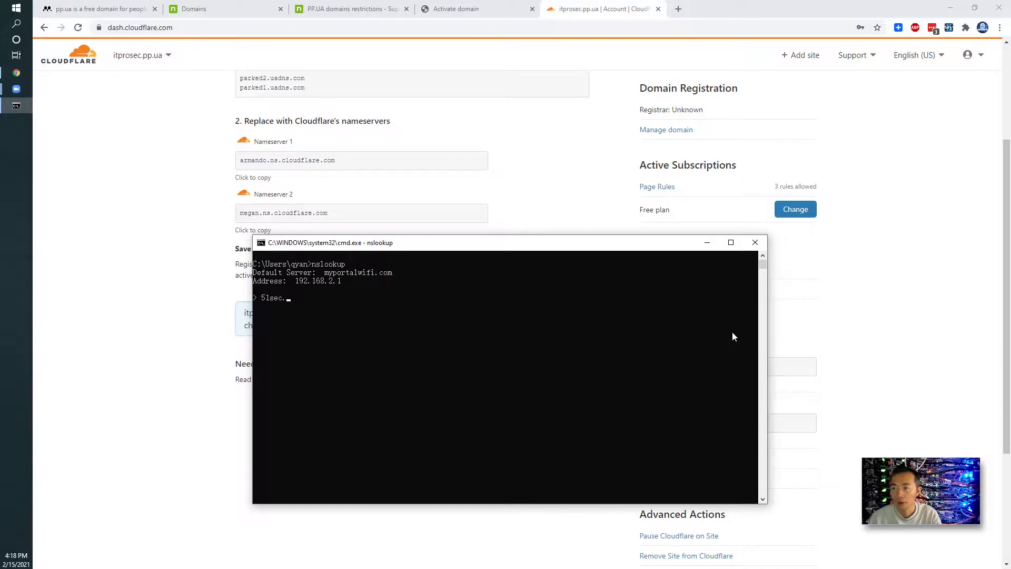
pyautogui.write('51sec.pp.ua')
pyautogui.press('Return')
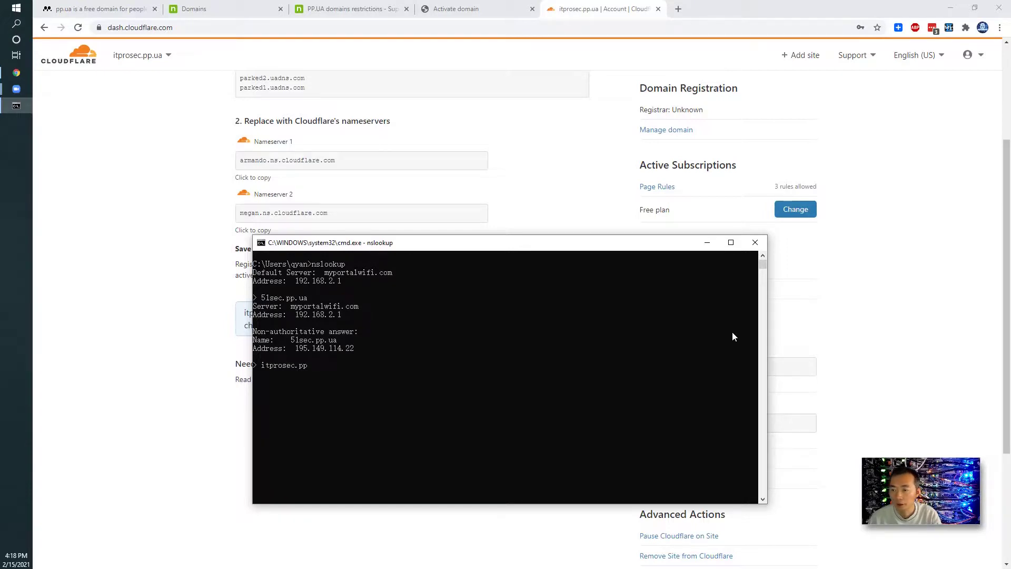
pyautogui.write('itprosec.pp.ua')
pyautogui.press('Return')
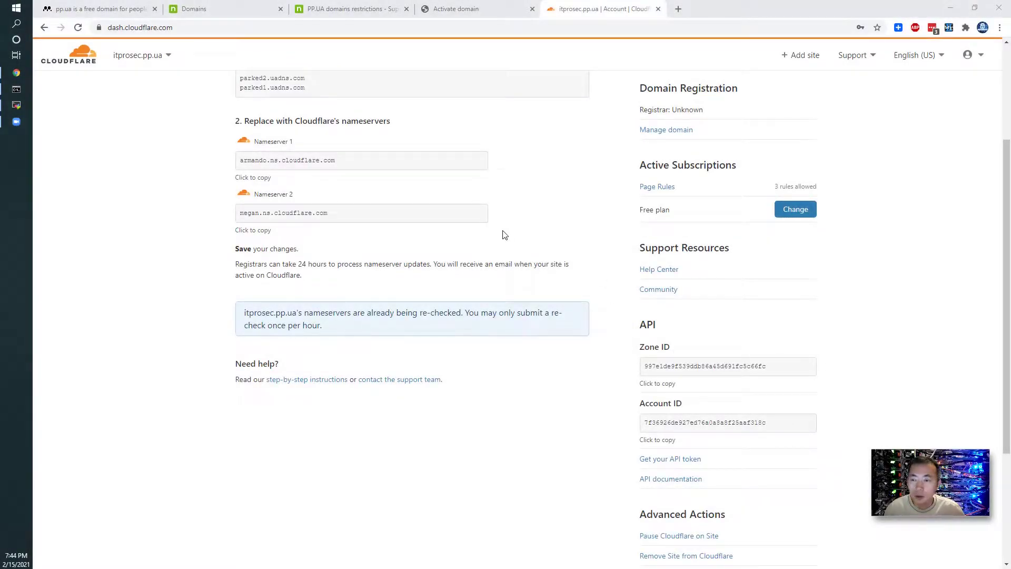
# Return to the account's site list and open itprosec.pp.ua, now shown as Active.
pyautogui.scroll(3, 402, 165)
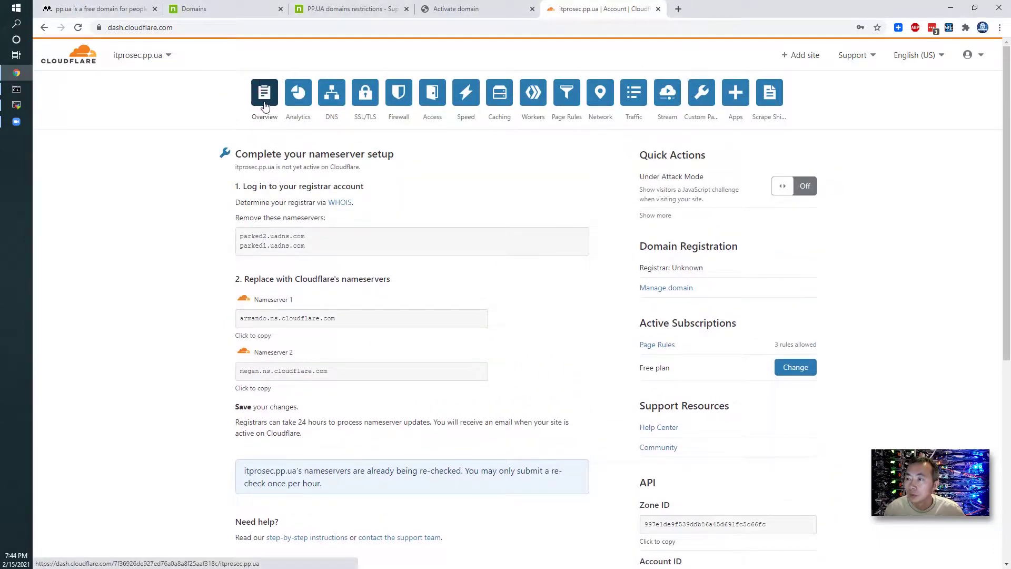
pyautogui.click(295, 95)
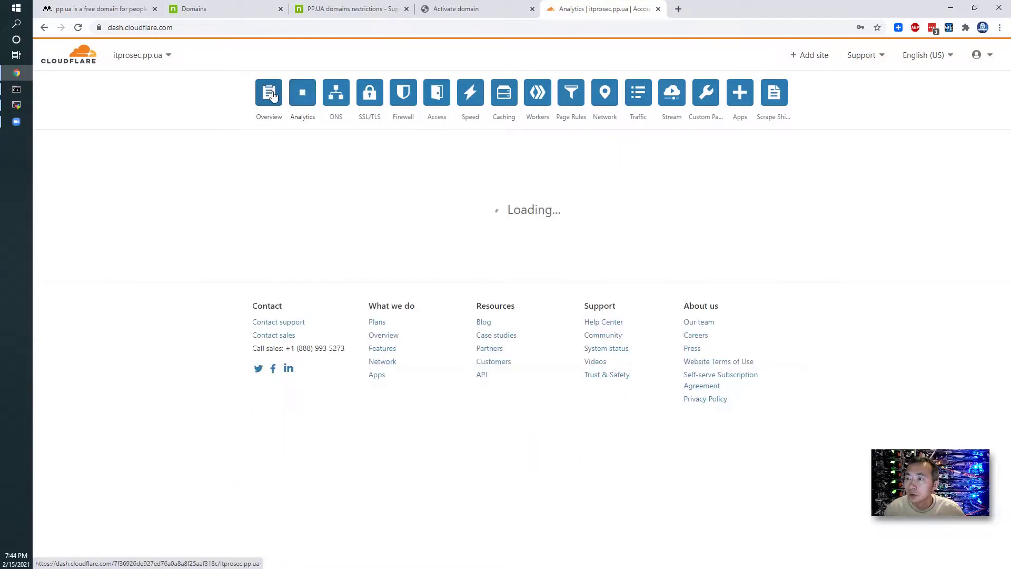
pyautogui.click(69, 53)
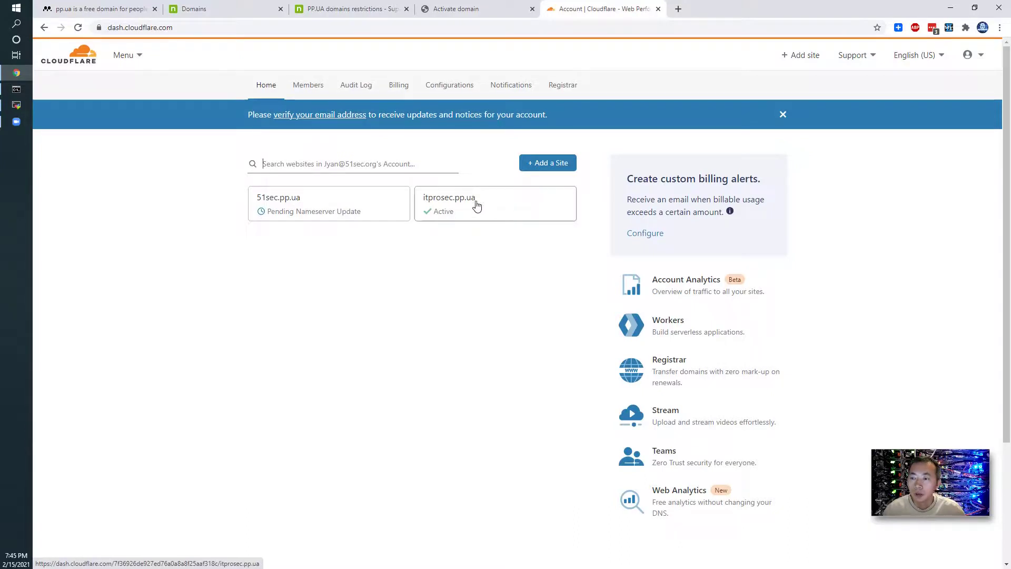
pyautogui.click(501, 209)
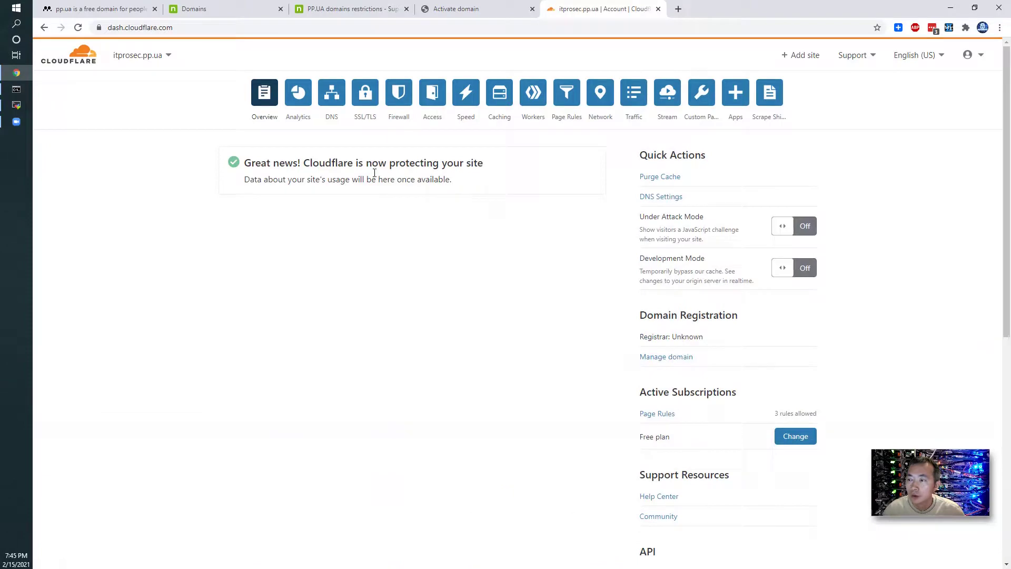
# In itprosec.pp.ua's DNS records, add a proxied A record test1 pointing to 8.8.8.8.
pyautogui.click(332, 94)
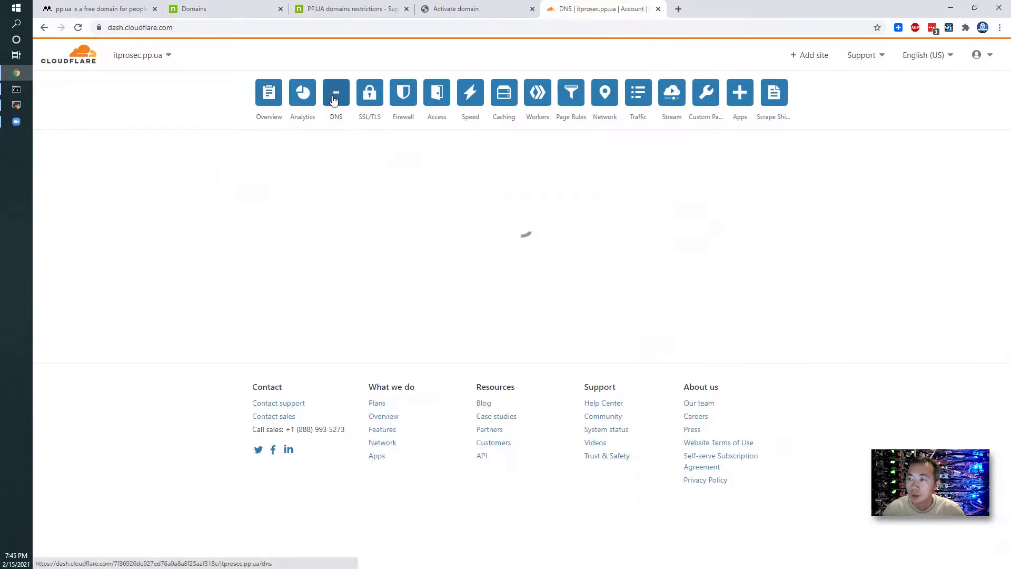
pyautogui.scroll(-5, 546, 285)
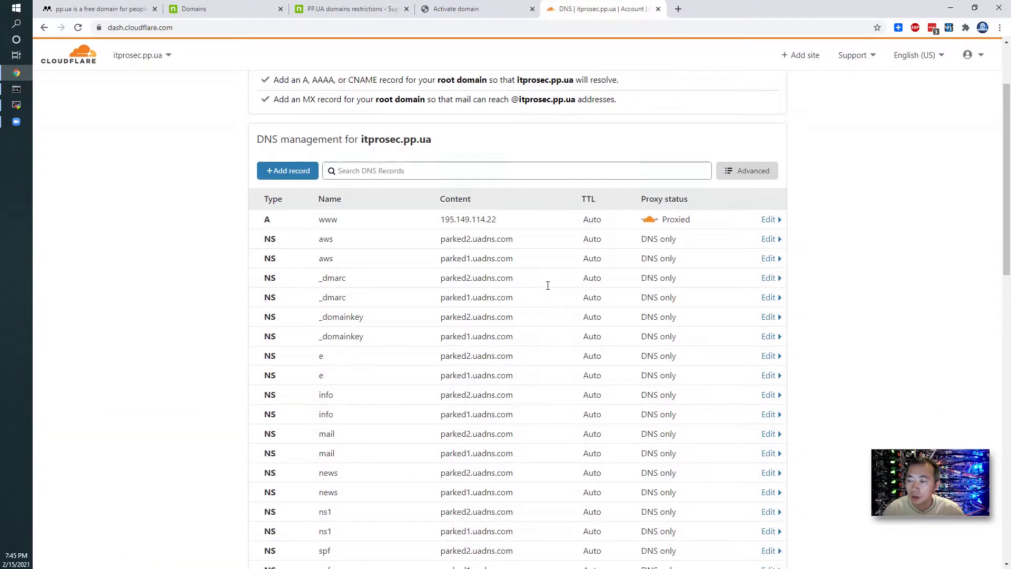
pyautogui.scroll(3, 547, 284)
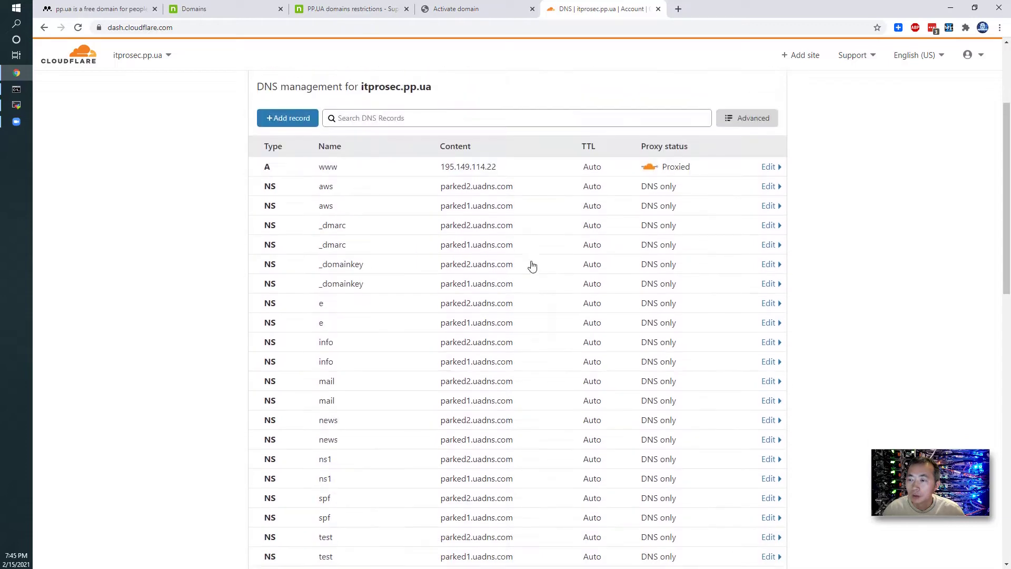
pyautogui.scroll(-1, 406, 518)
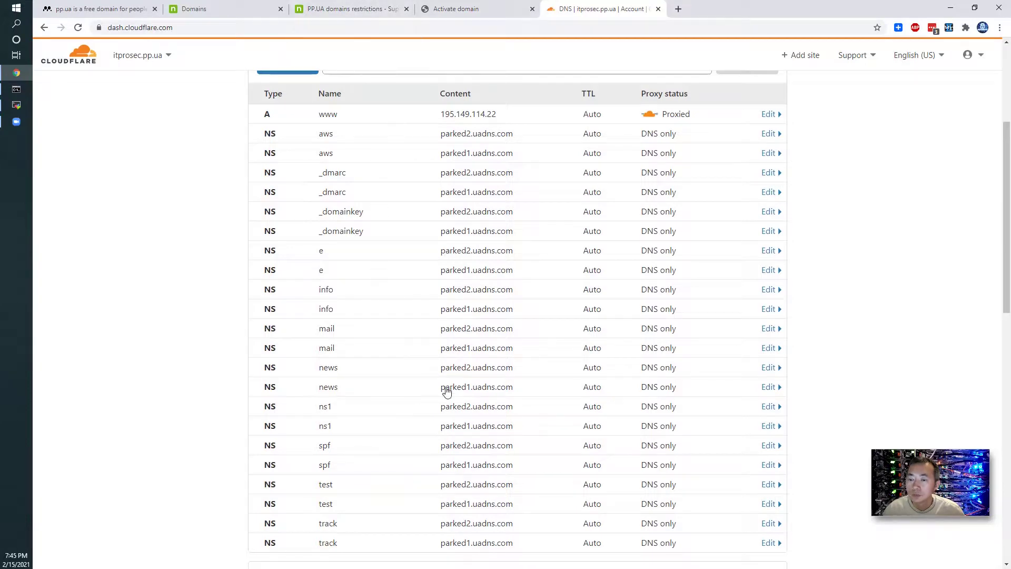
pyautogui.scroll(2, 446, 391)
pyautogui.scroll(2, 406, 307)
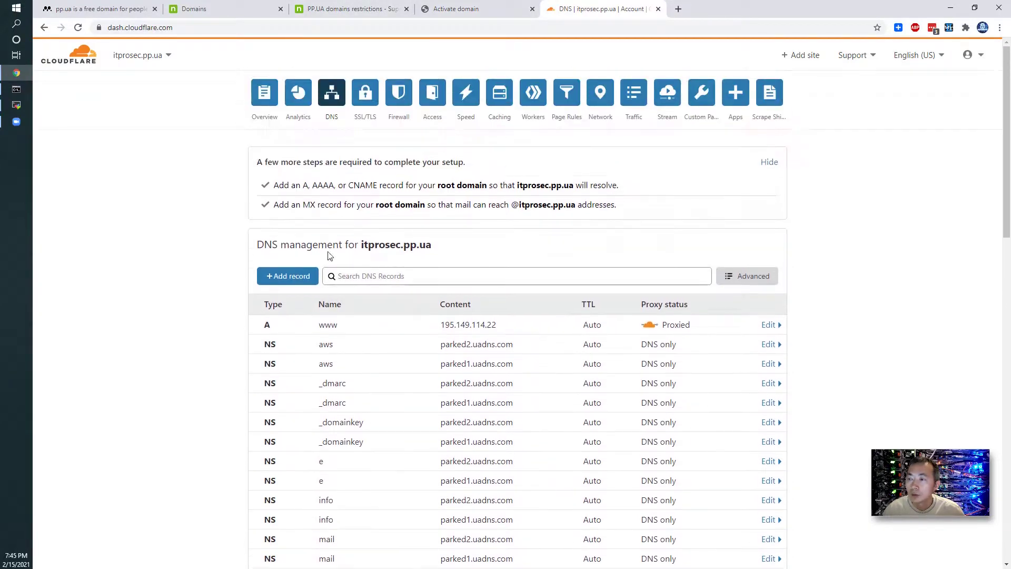
pyautogui.click(296, 277)
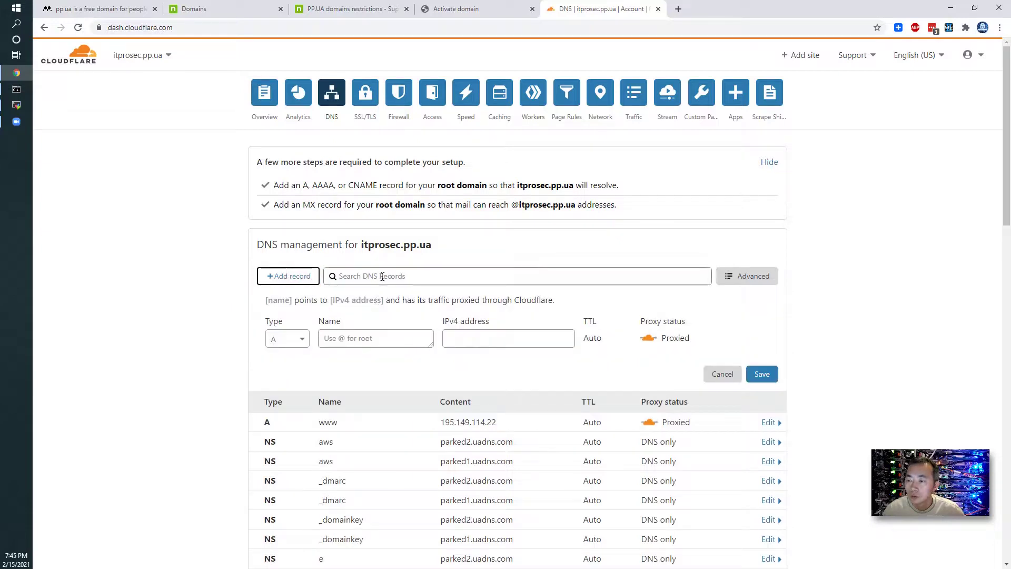
pyautogui.click(342, 341)
pyautogui.write('te')
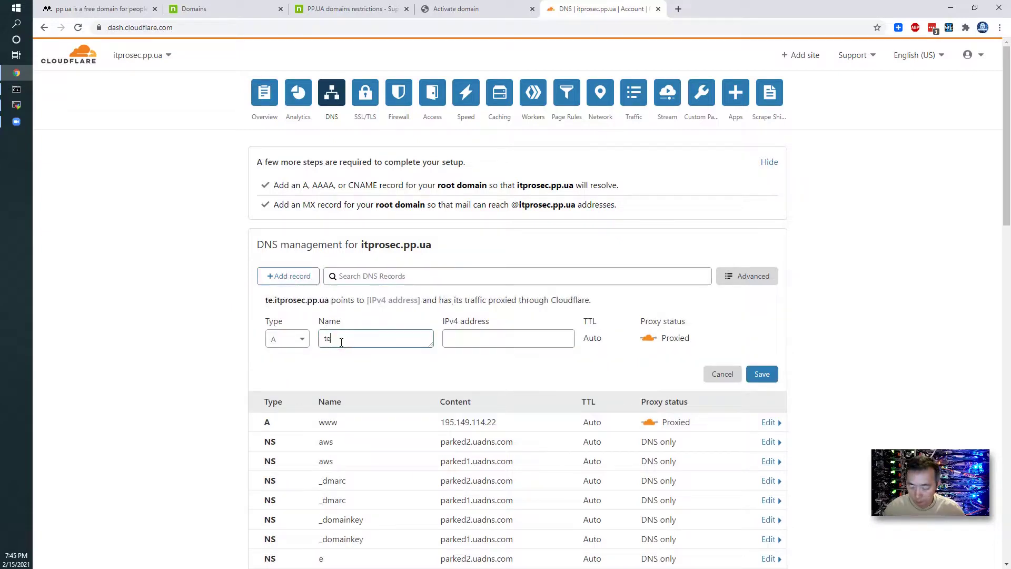
pyautogui.write('st1')
pyautogui.click(479, 341)
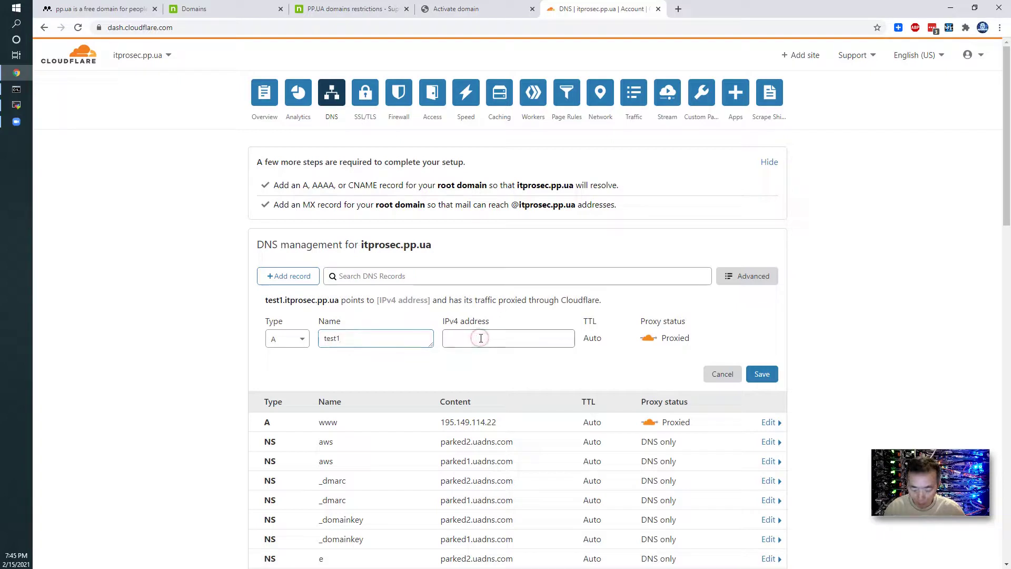
pyautogui.write('8.8.8.8')
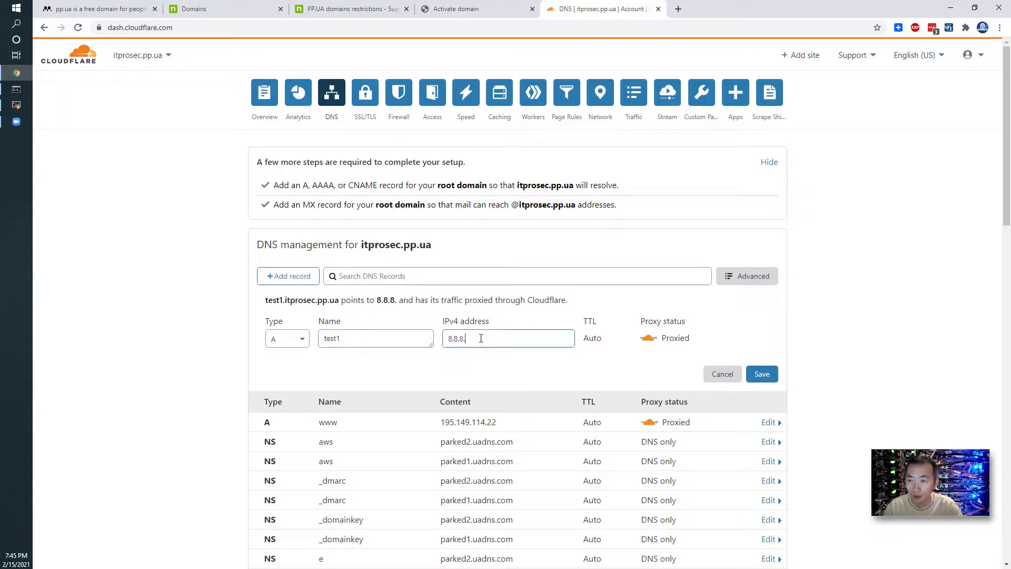
pyautogui.click(762, 374)
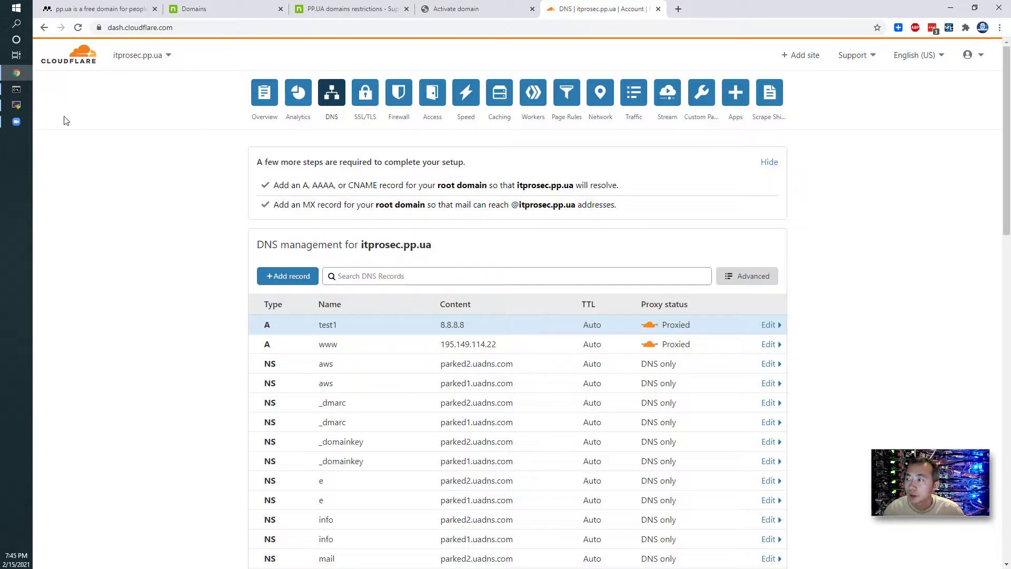
# In the nslookup console, query 51sec.pp.ua and itprosec.pp.ua again.
pyautogui.click(16, 89)
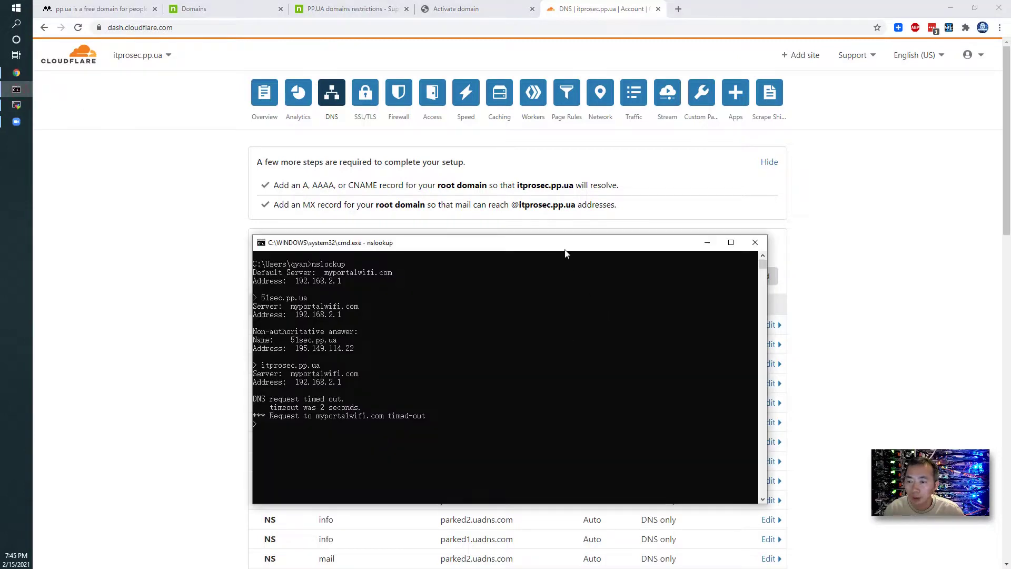
pyautogui.click(492, 413)
pyautogui.write('51sec.pp.ua')
pyautogui.press('Return')
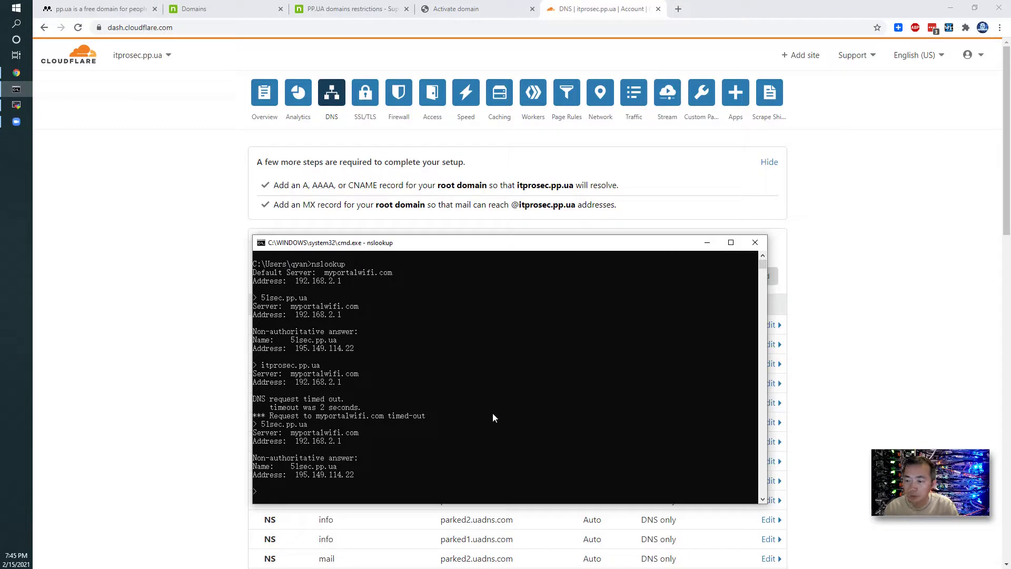
pyautogui.write('itprose')
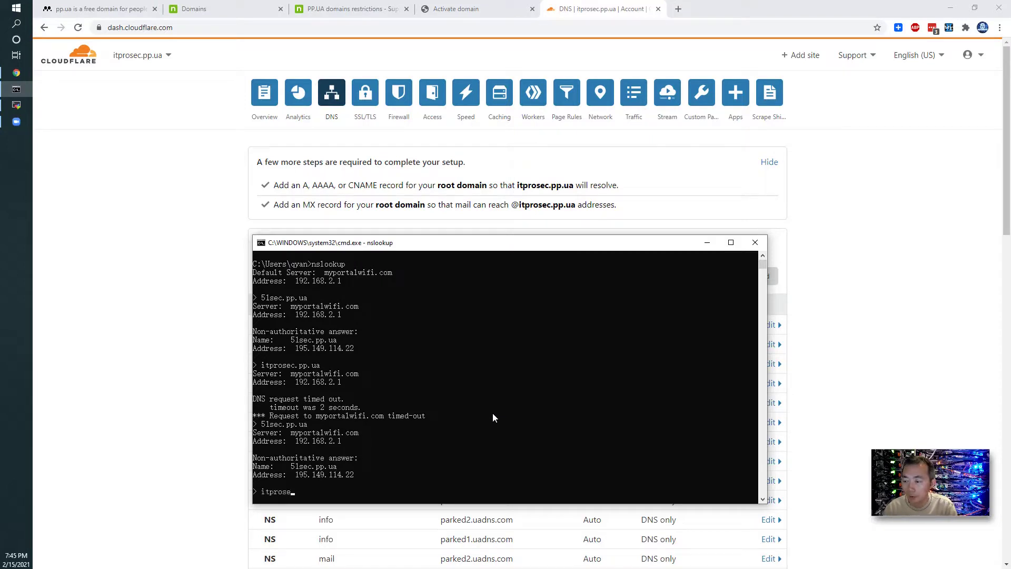
pyautogui.write('c.pp.ua')
pyautogui.press('Return')
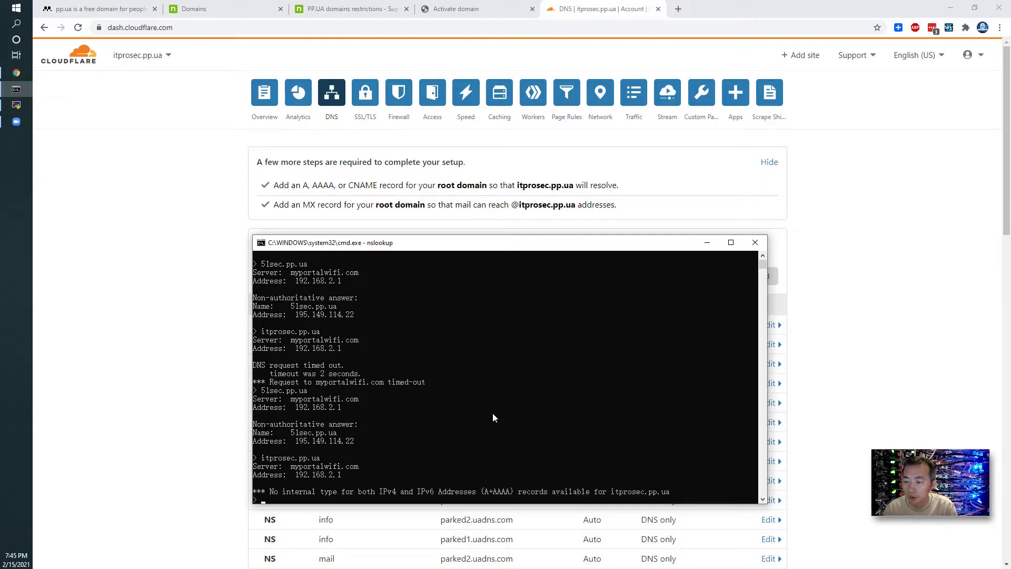
# Look up test1.itprosec.pp.ua and mark its returned IPv4 address 172.64.81.134.
pyautogui.write('exi')
pyautogui.write('t')
pyautogui.press('BackSpace')
pyautogui.press('BackSpace')
pyautogui.press('BackSpace')
pyautogui.press('BackSpace')
pyautogui.write('test1.itpro')
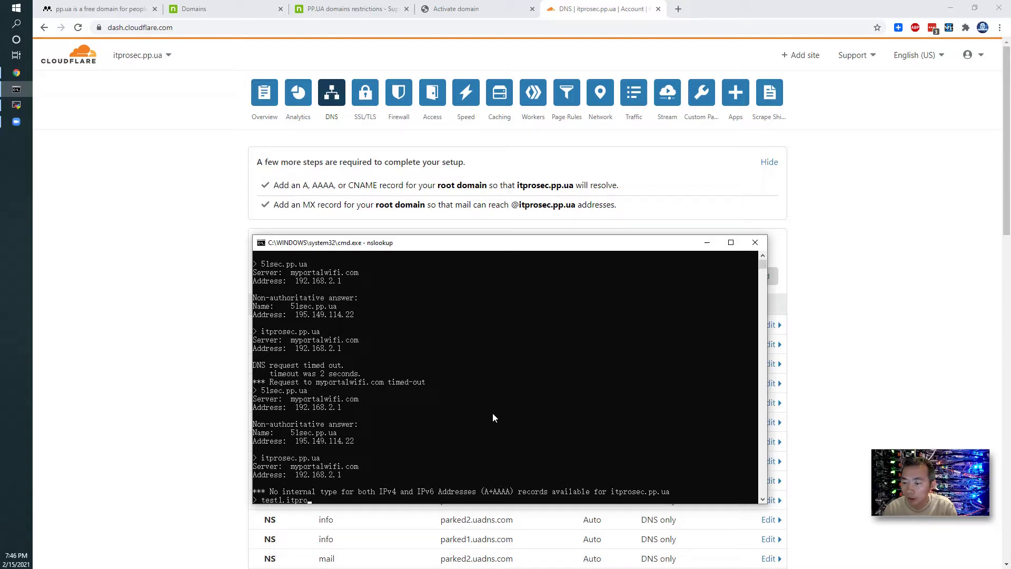
pyautogui.write('sec.pp.ua')
pyautogui.press('Return')
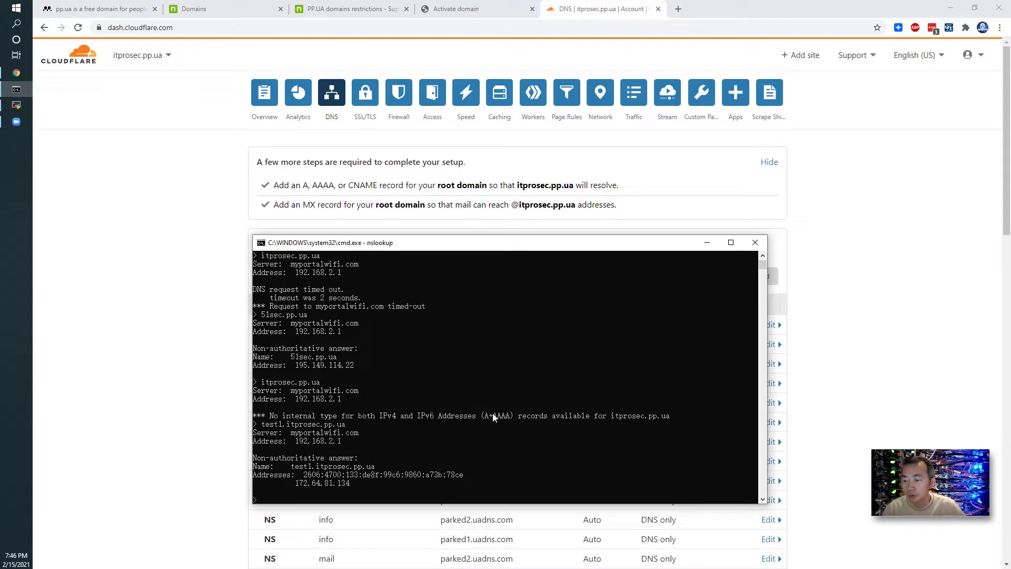
pyautogui.moveTo(362, 480); pyautogui.dragTo(299, 483)
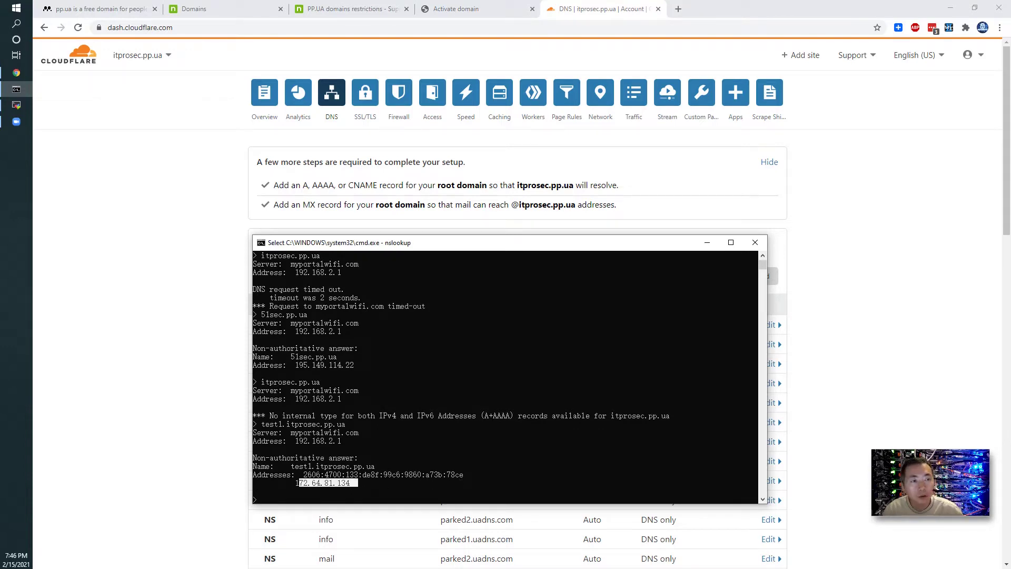
pyautogui.click(708, 209)
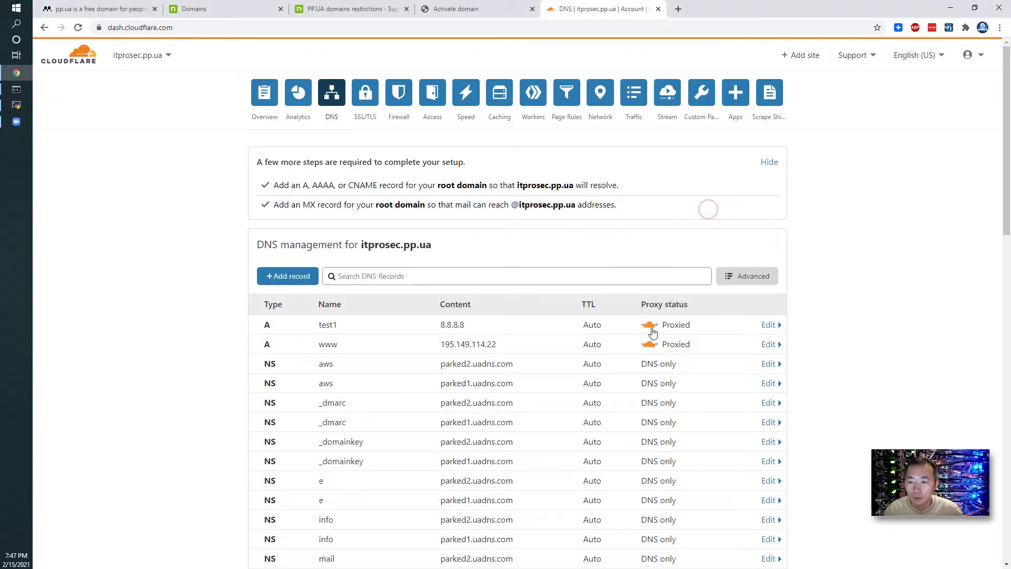